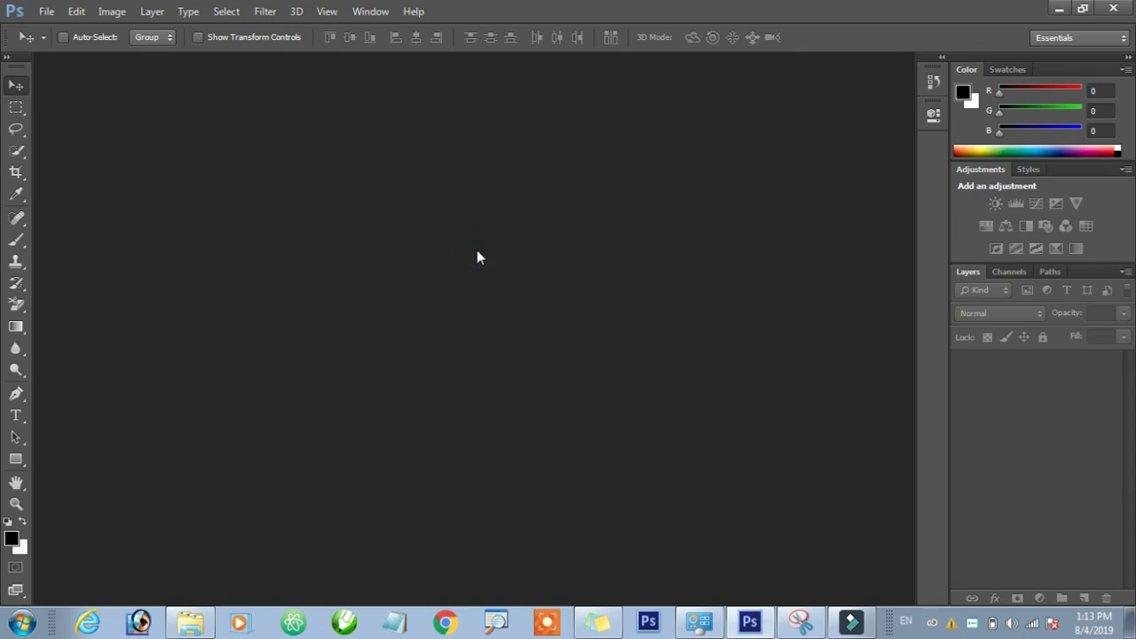
- Bring up the Open dialog from the empty workspace with Ctrl+O
{"action": "key", "text": "ctrl+o"}
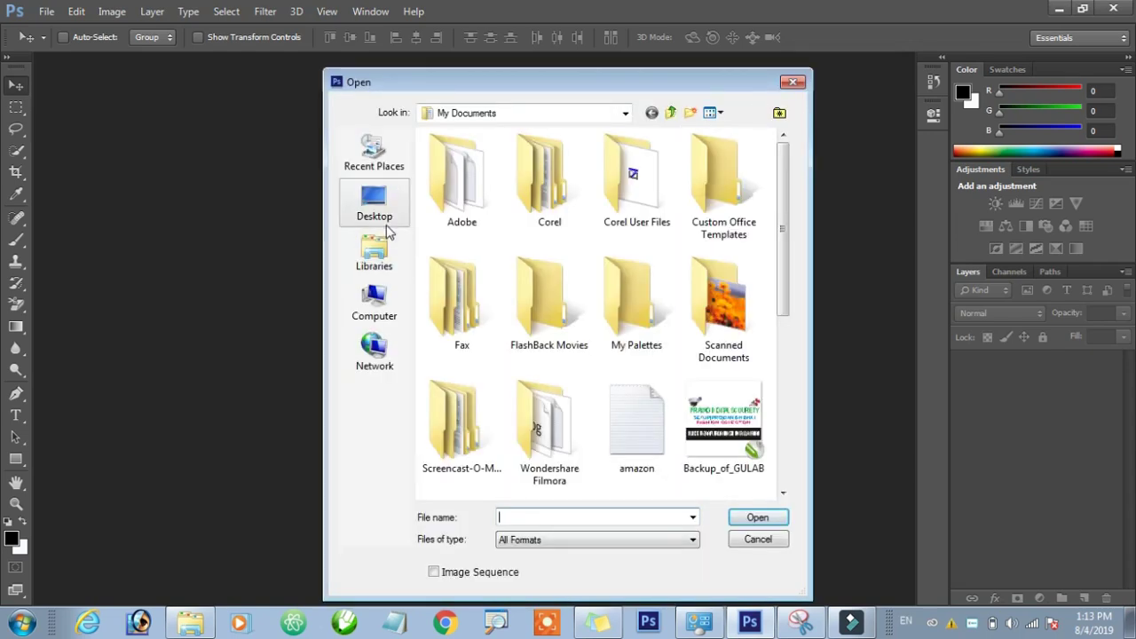
- Open Coat-Pant-Style.jpg from the Desktop folder
{"action": "left_click", "coordinate": [384, 224]}
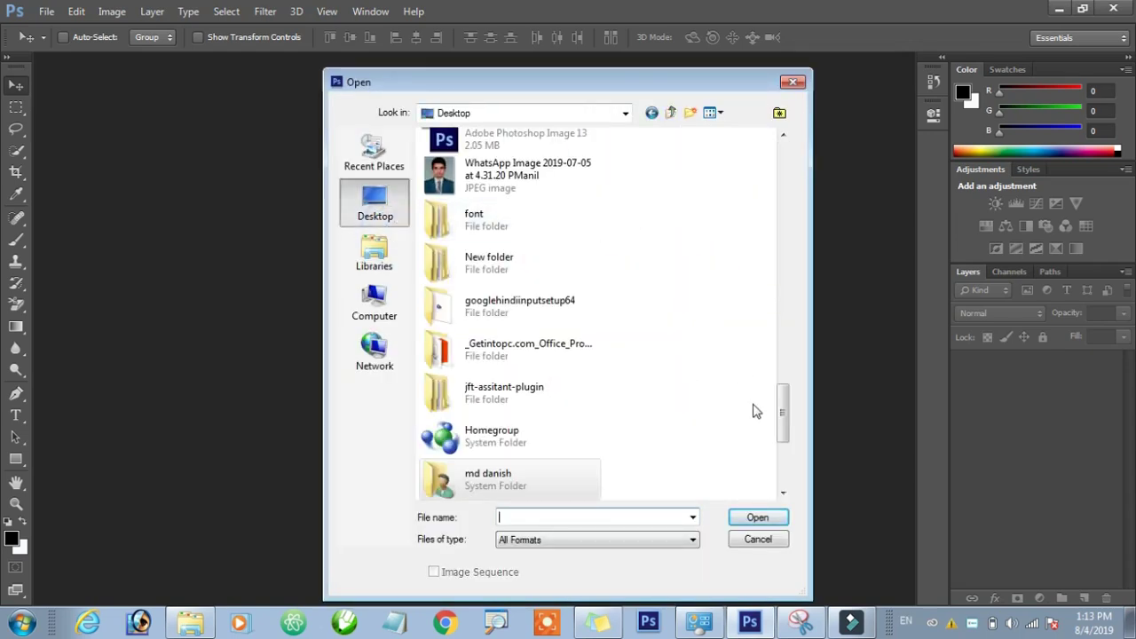
{"action": "mouse_move", "coordinate": [782, 405]}
{"action": "left_mouse_down"}
{"action": "mouse_move", "coordinate": [784, 459]}
{"action": "mouse_move", "coordinate": [783, 255]}
{"action": "left_mouse_up"}
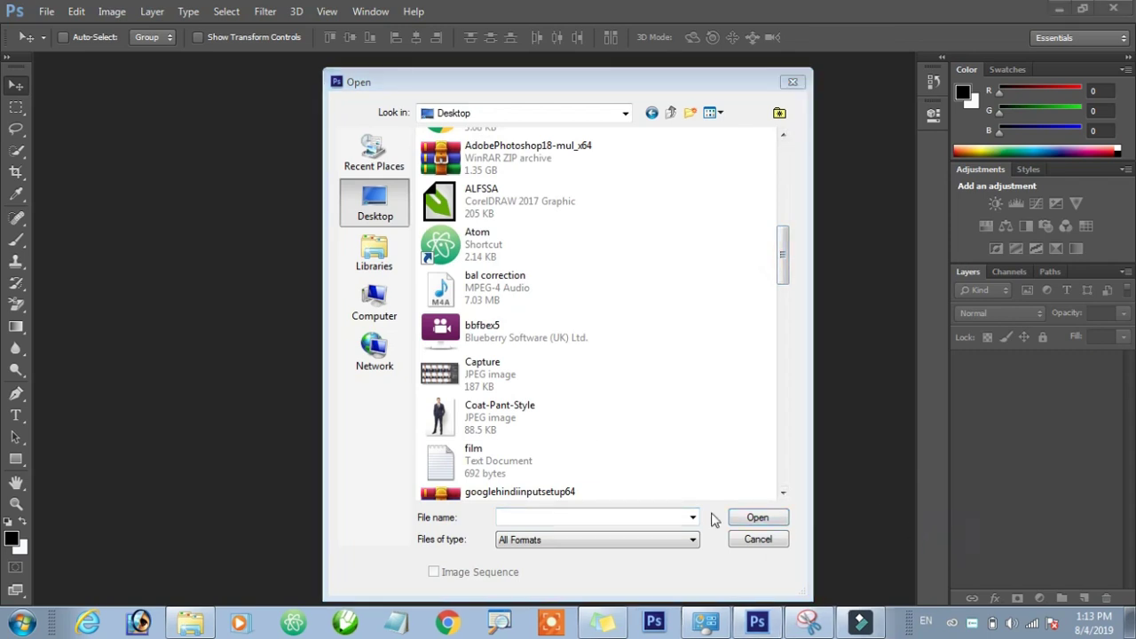
{"action": "left_click", "coordinate": [528, 433]}
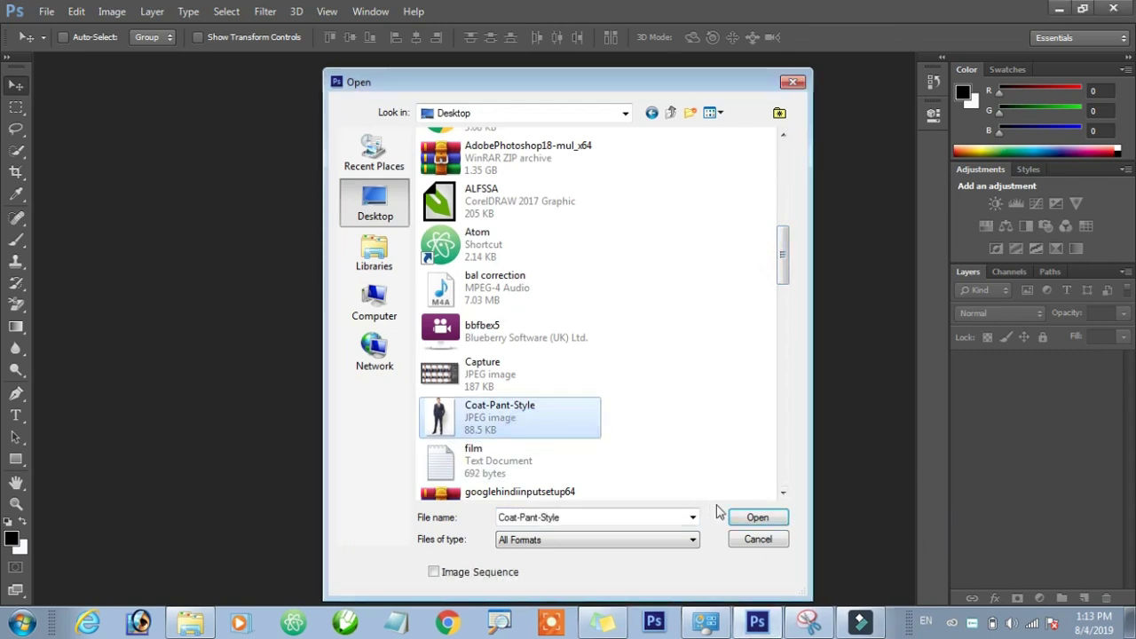
{"action": "left_click", "coordinate": [745, 521]}
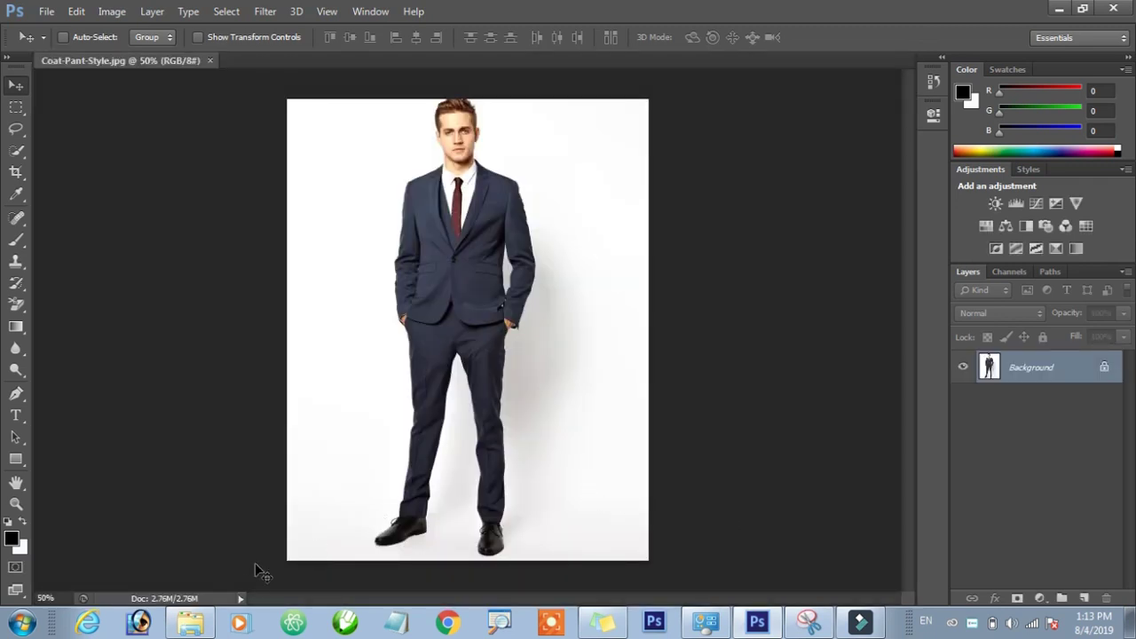
{"action": "left_click", "coordinate": [200, 626]}
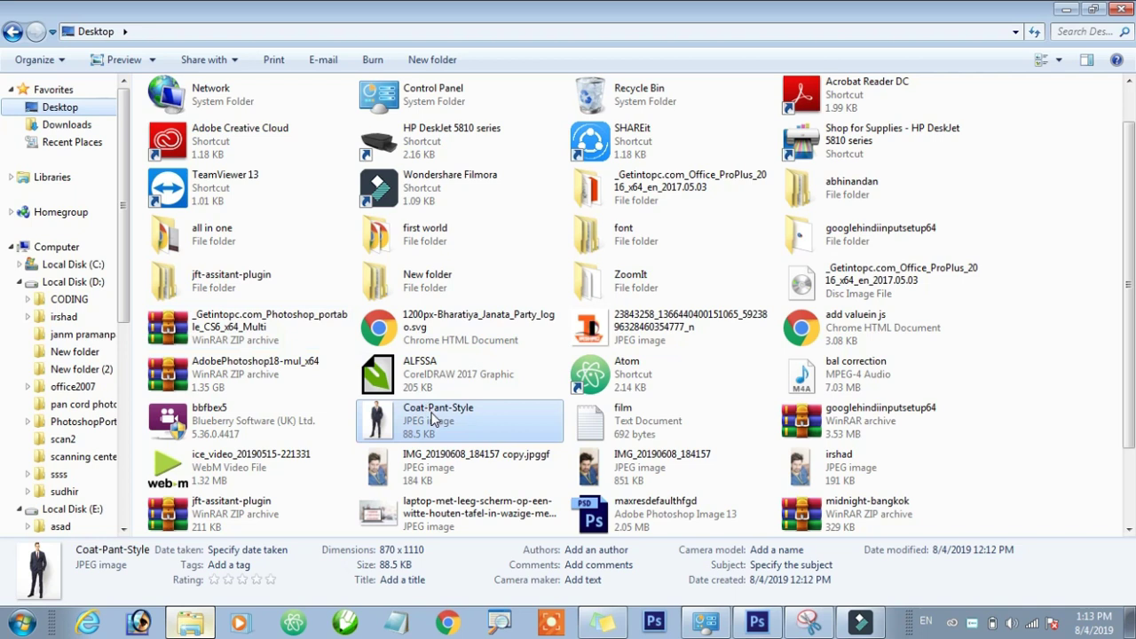
- Check the photo's 870 × 1110, 88.5 KB details in Explorer, then return to Photoshop
{"action": "left_click_drag", "start_coordinate": [434, 418], "coordinate": [756, 621]}
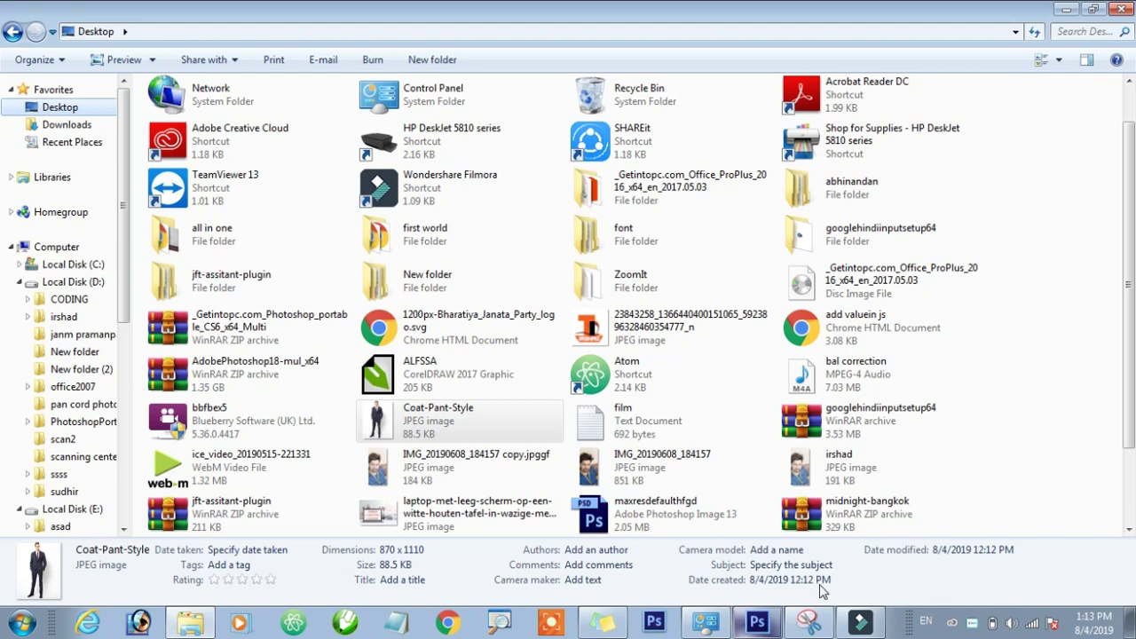
{"action": "left_click", "coordinate": [759, 626]}
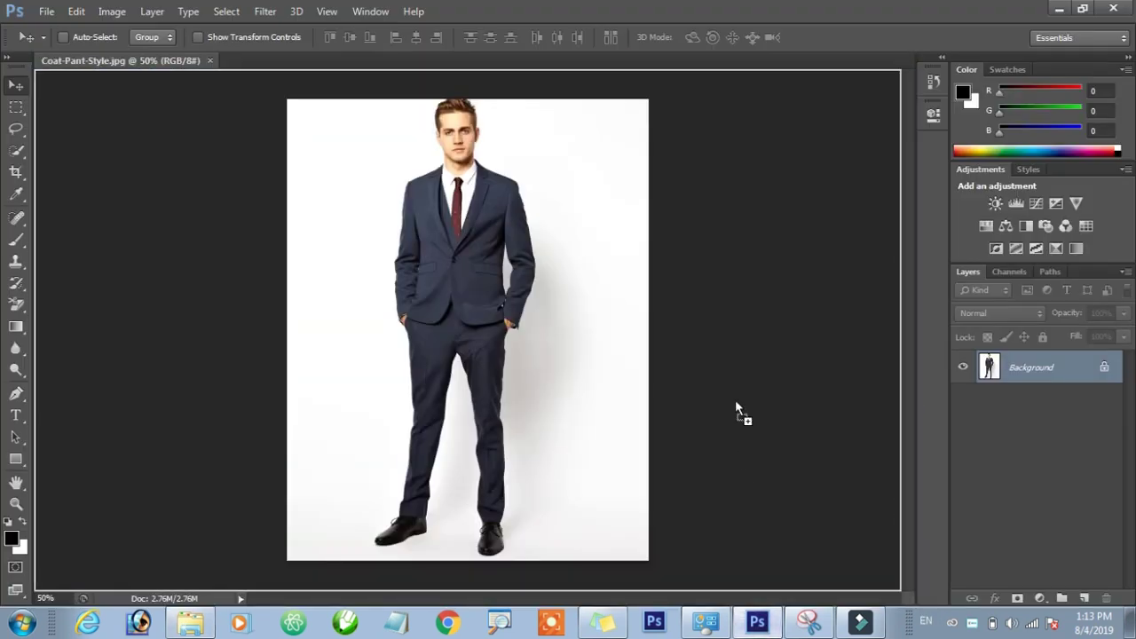
- Close Coat-Pant-Style.jpg without saving its changes, leaving no document open
{"action": "key", "text": "ctrl+t"}
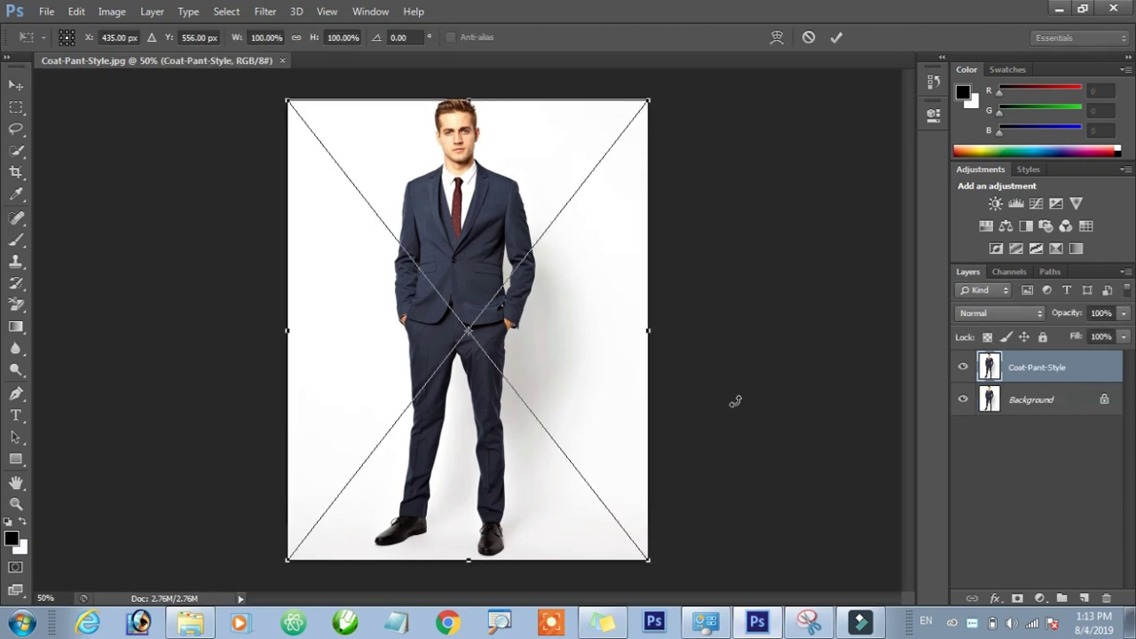
{"action": "left_click", "coordinate": [284, 62]}
{"action": "key", "text": "Return"}
{"action": "left_click", "coordinate": [288, 60]}
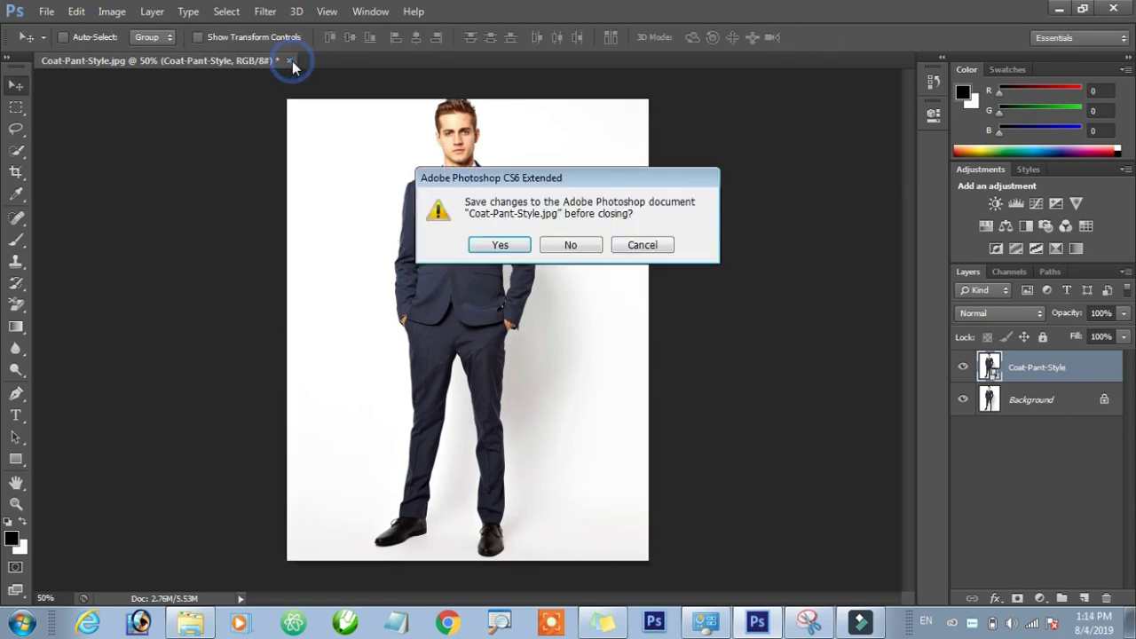
{"action": "left_click", "coordinate": [574, 248]}
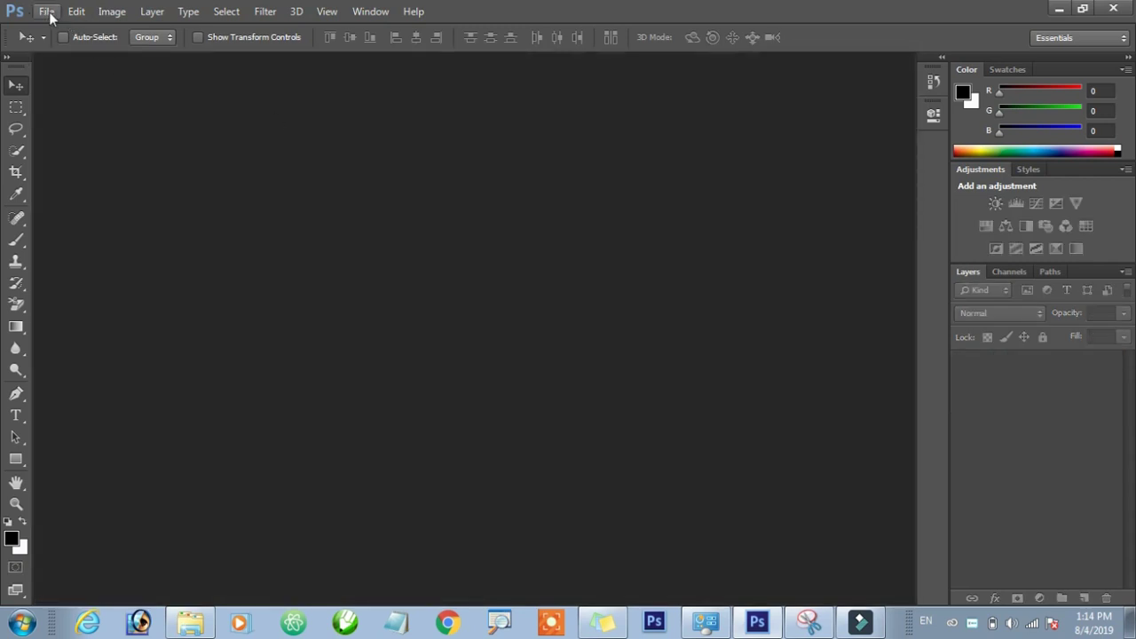
- Reopen the original Coat-Pant-Style.jpg from the Desktop via File > Open
{"action": "left_click", "coordinate": [47, 12]}
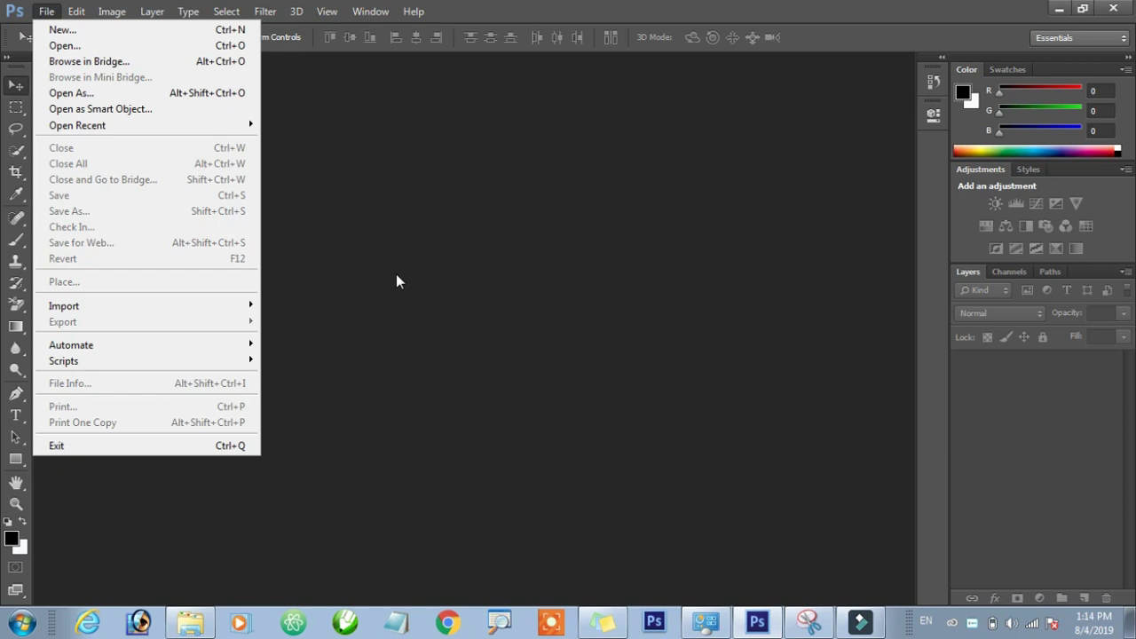
{"action": "left_click", "coordinate": [192, 49]}
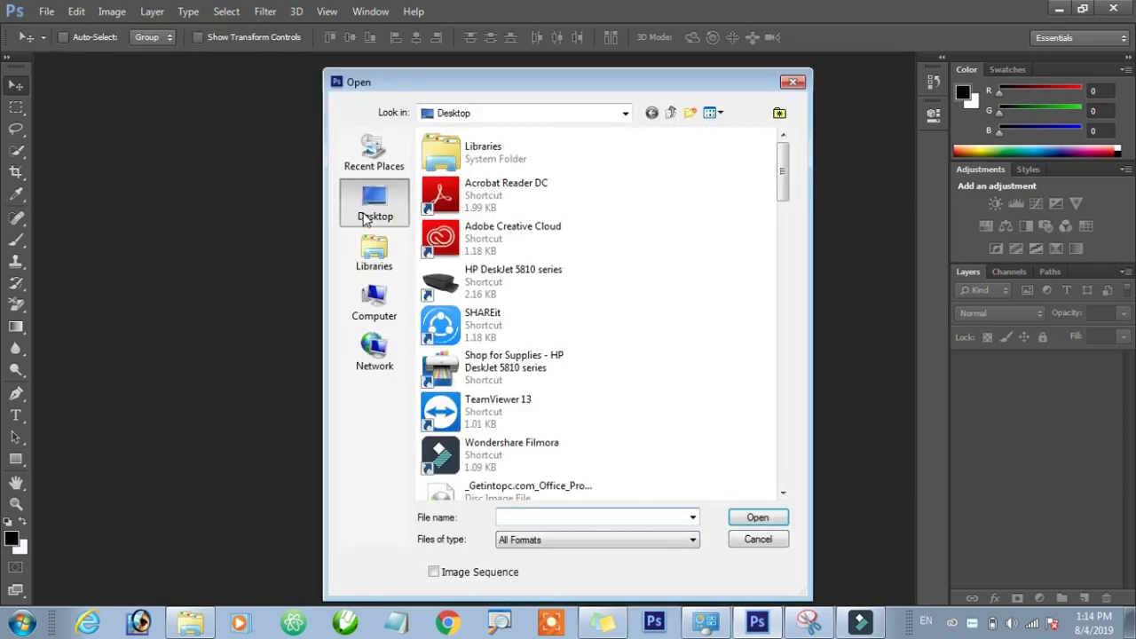
{"action": "left_click_drag", "start_coordinate": [785, 191], "coordinate": [785, 293]}
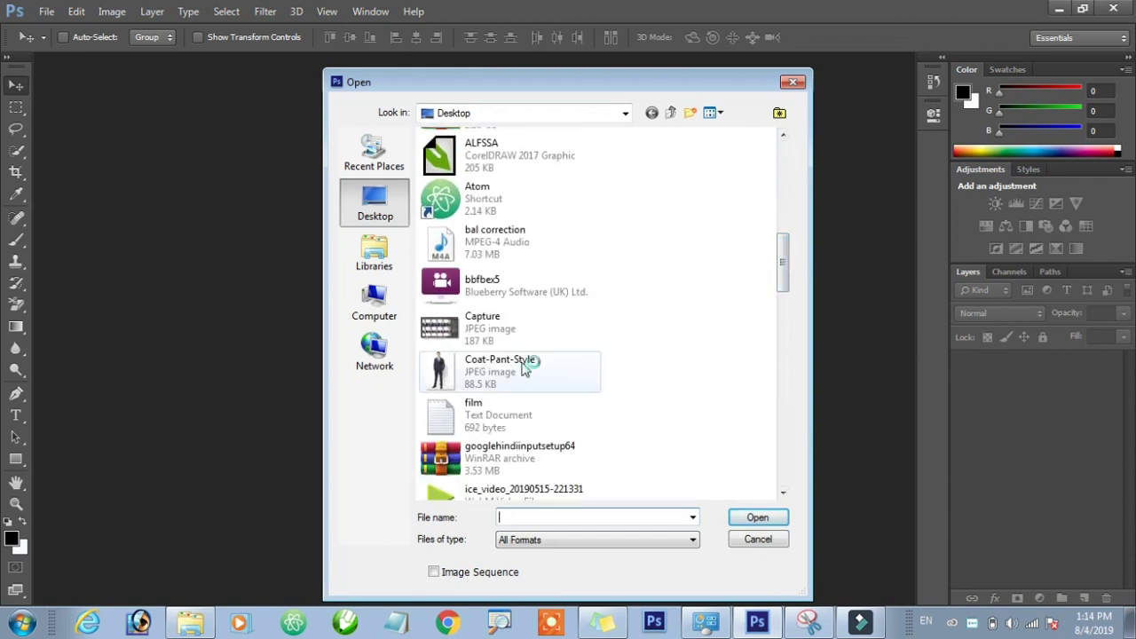
{"action": "left_click", "coordinate": [523, 369]}
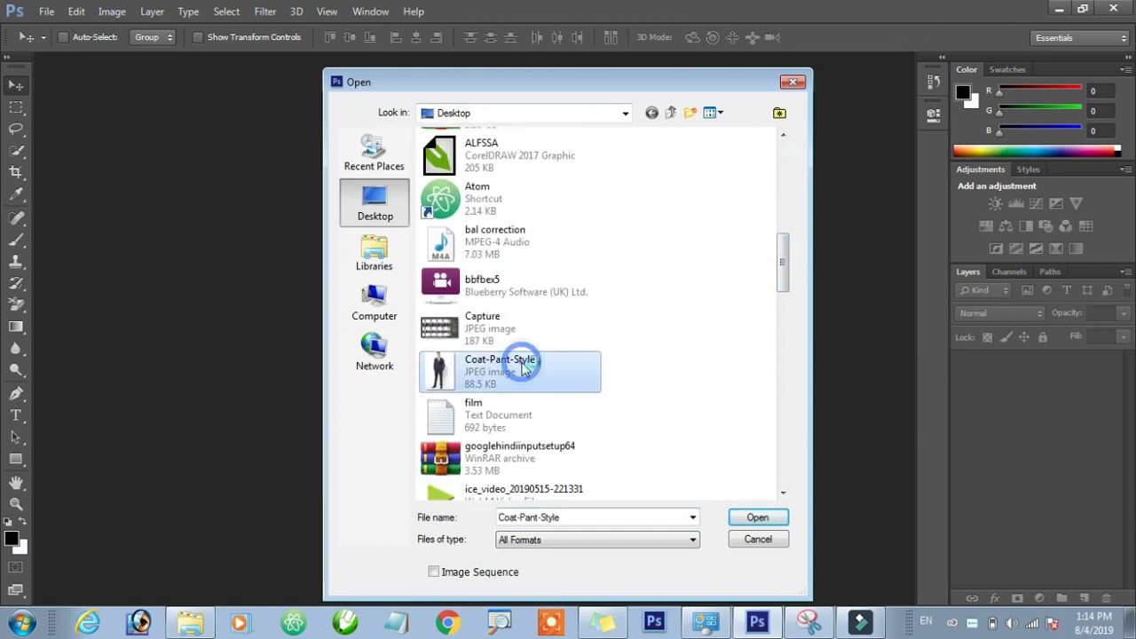
{"action": "left_click", "coordinate": [754, 522]}
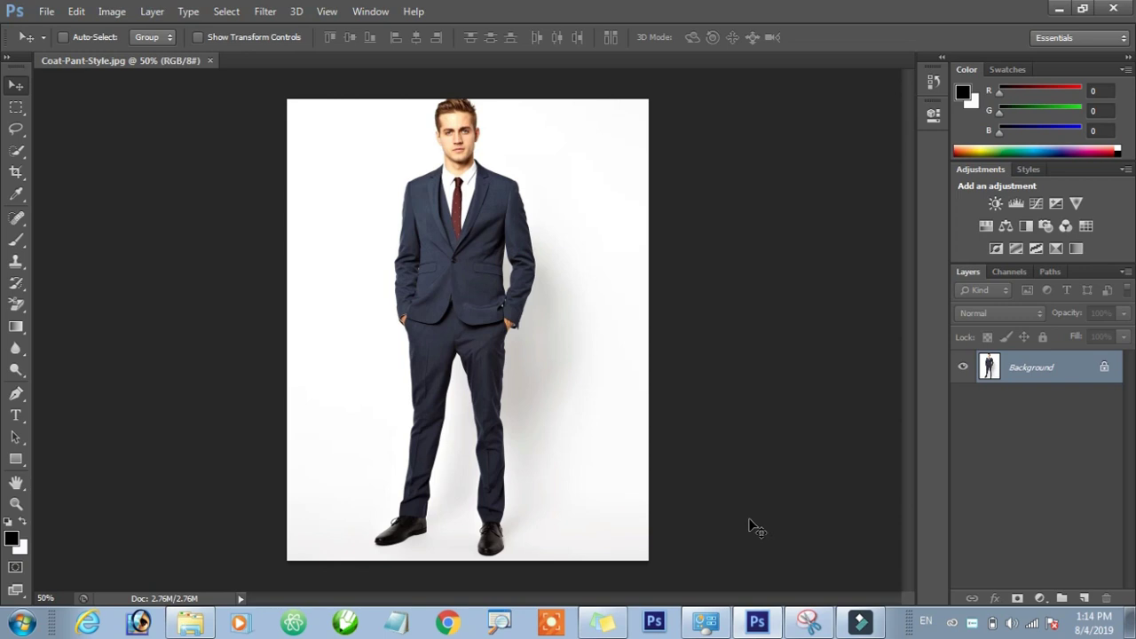
- Crop the photo to the man's head and upper torso, shrinking it to 309.0K
{"action": "left_click", "coordinate": [22, 175]}
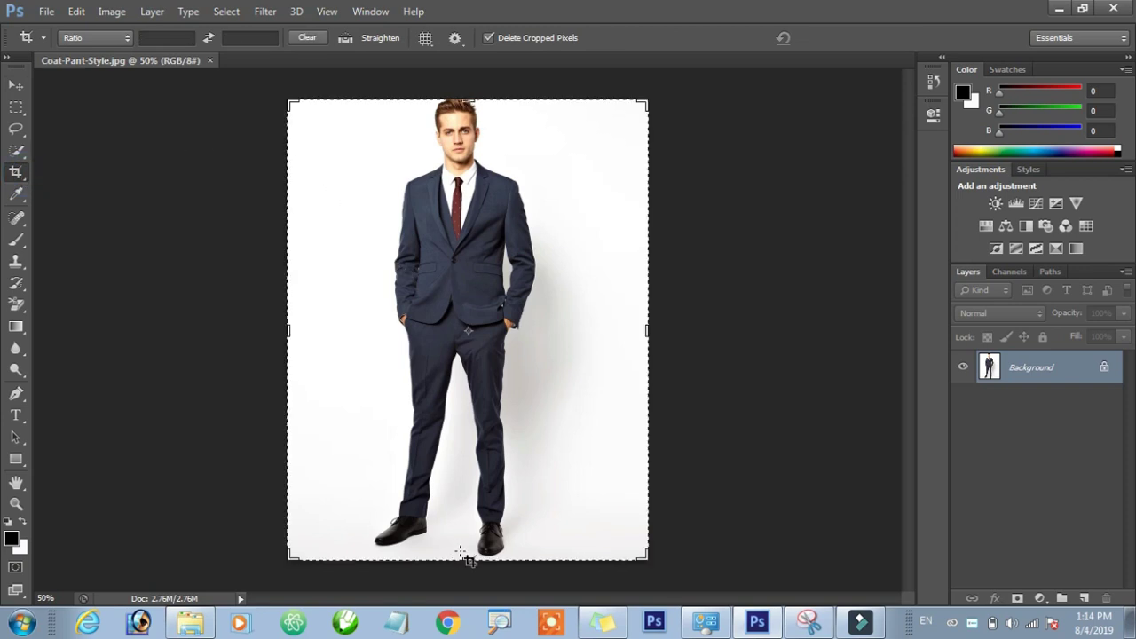
{"action": "left_click_drag", "start_coordinate": [467, 556], "coordinate": [453, 436]}
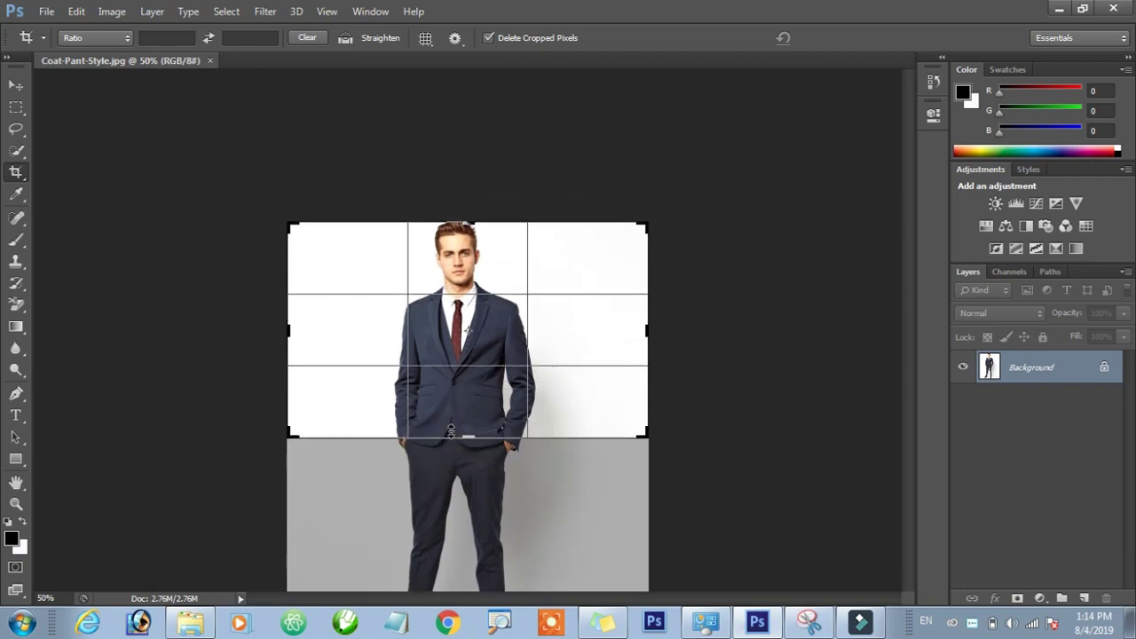
{"action": "mouse_move", "coordinate": [453, 436]}
{"action": "left_mouse_down"}
{"action": "mouse_move", "coordinate": [451, 419]}
{"action": "mouse_move", "coordinate": [468, 417]}
{"action": "left_mouse_up"}
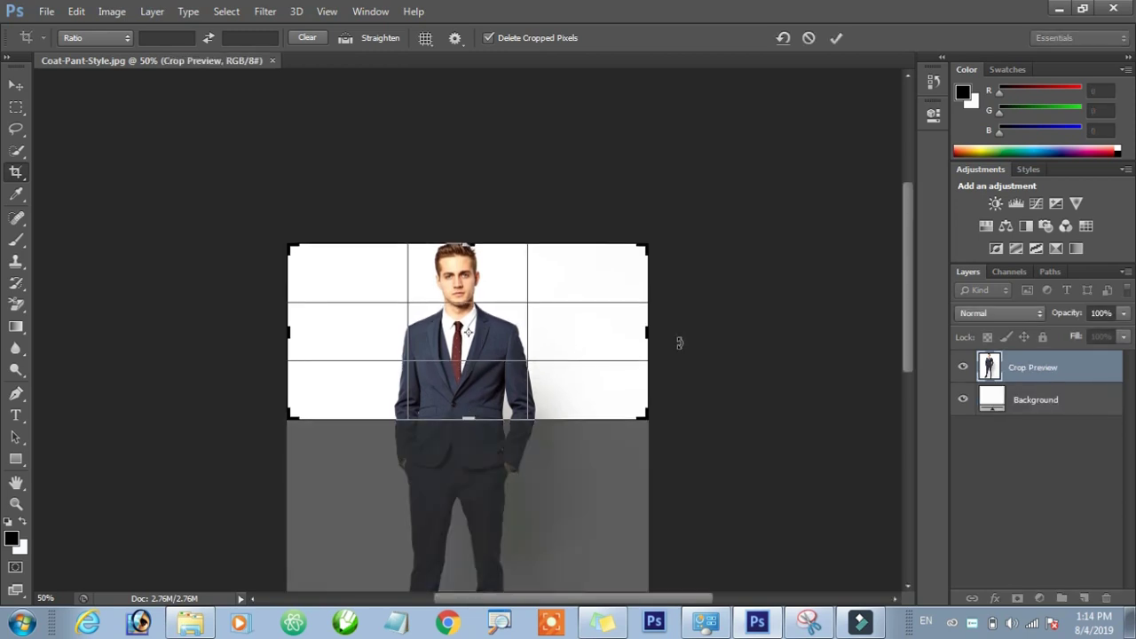
{"action": "left_click_drag", "start_coordinate": [649, 330], "coordinate": [584, 329]}
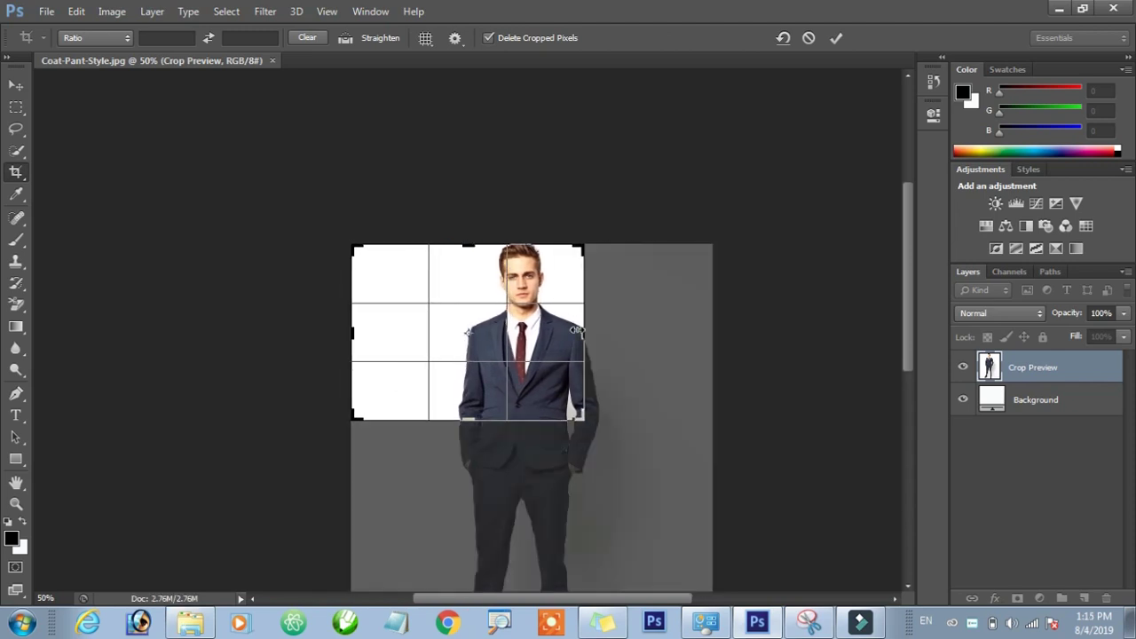
{"action": "left_click_drag", "start_coordinate": [354, 333], "coordinate": [413, 338]}
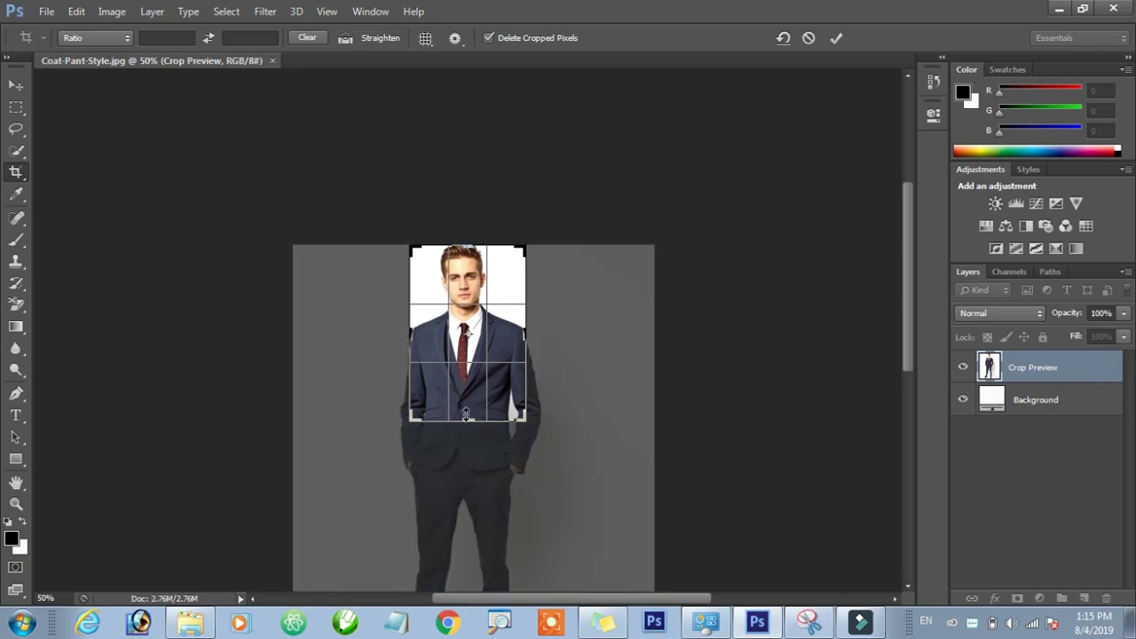
{"action": "left_click_drag", "start_coordinate": [466, 420], "coordinate": [462, 407]}
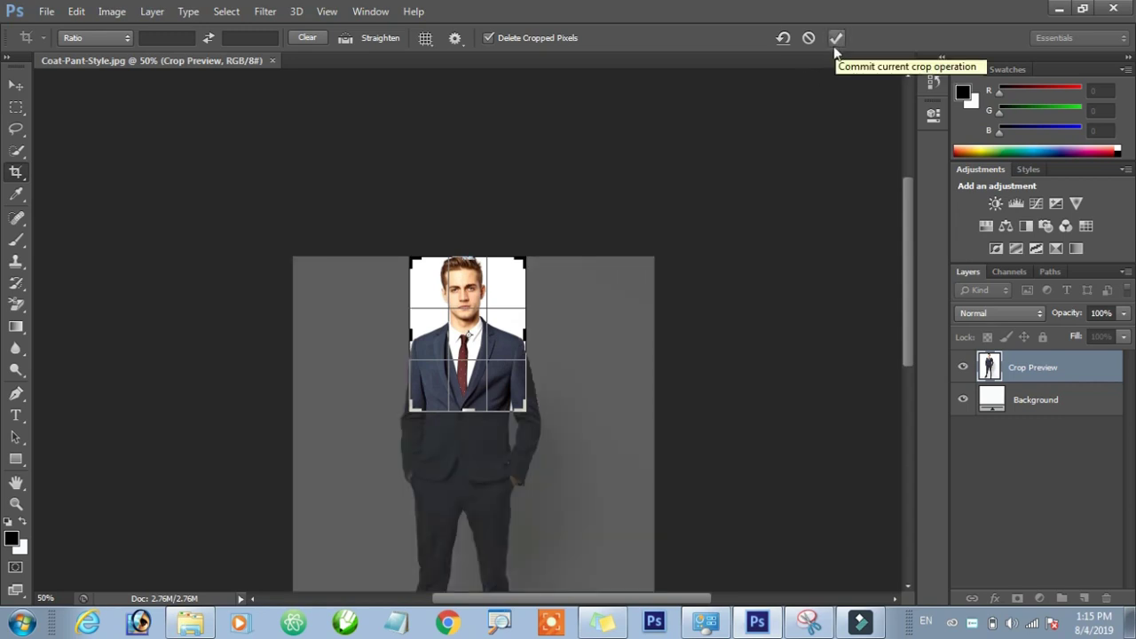
{"action": "left_click", "coordinate": [836, 38]}
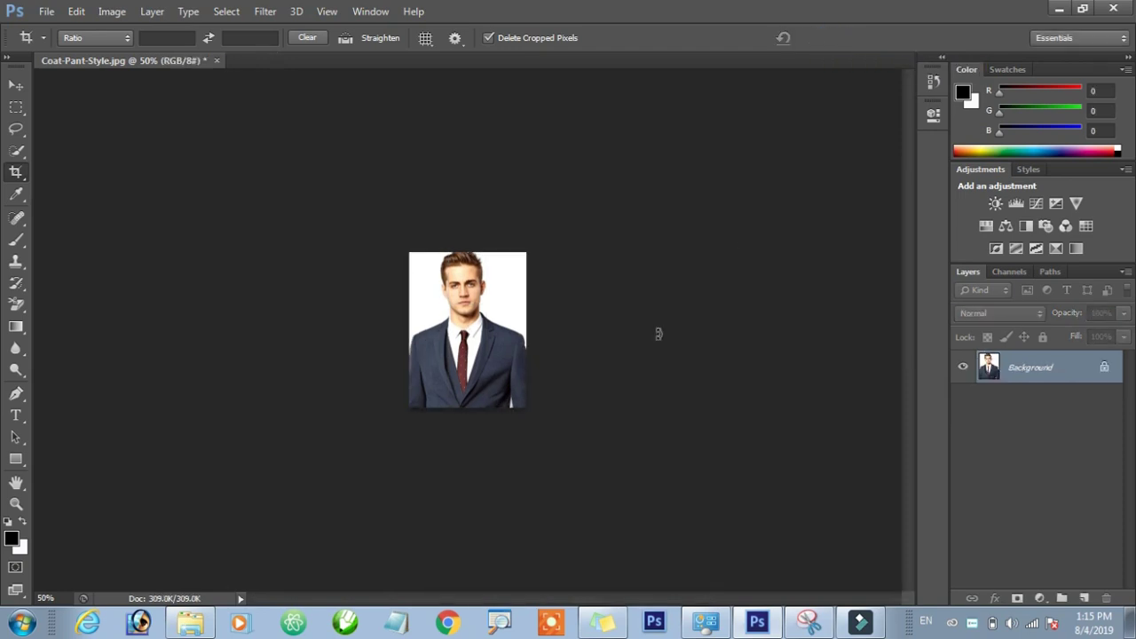
- Unlock the Background as Layer 0 and duplicate it into Layer 0 copy
{"action": "left_click", "coordinate": [657, 334]}
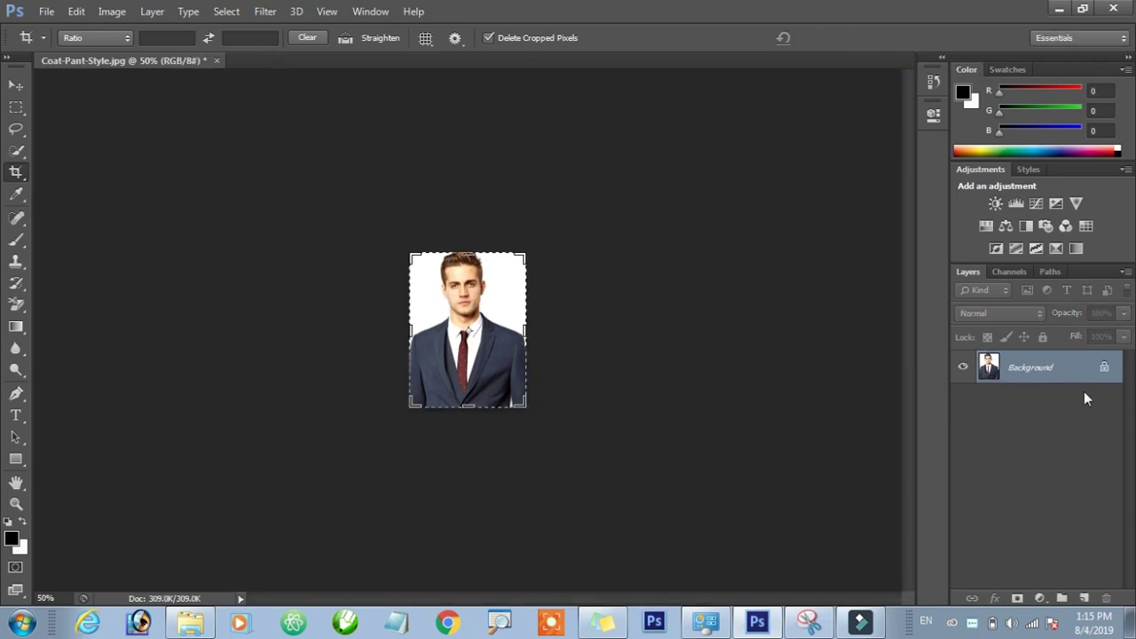
{"action": "double_click", "coordinate": [1104, 371]}
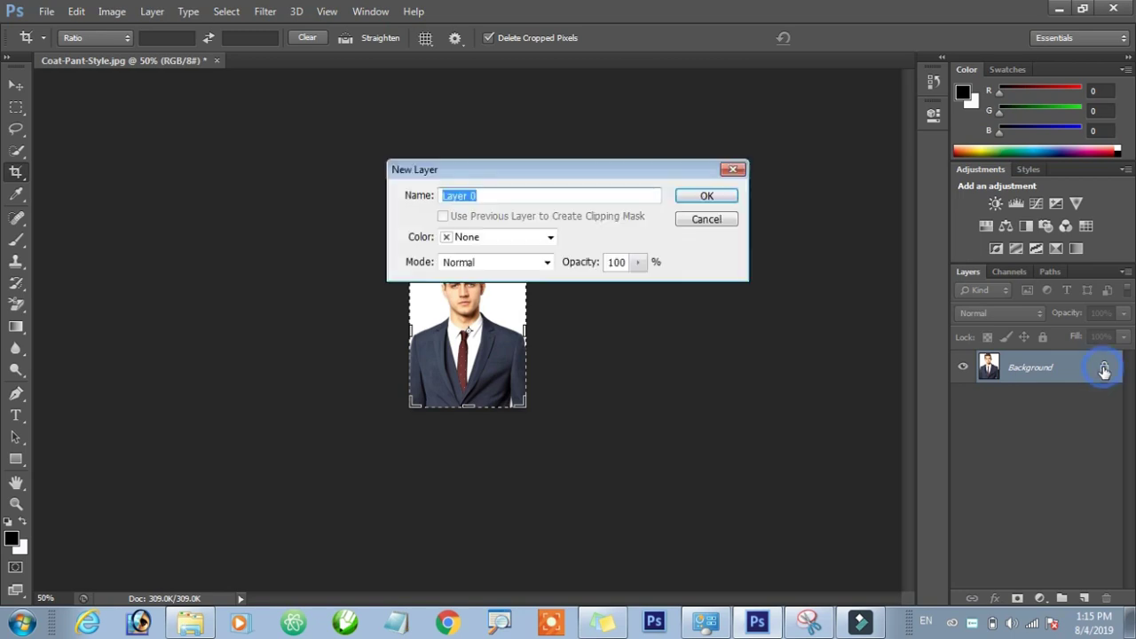
{"action": "left_click", "coordinate": [704, 199]}
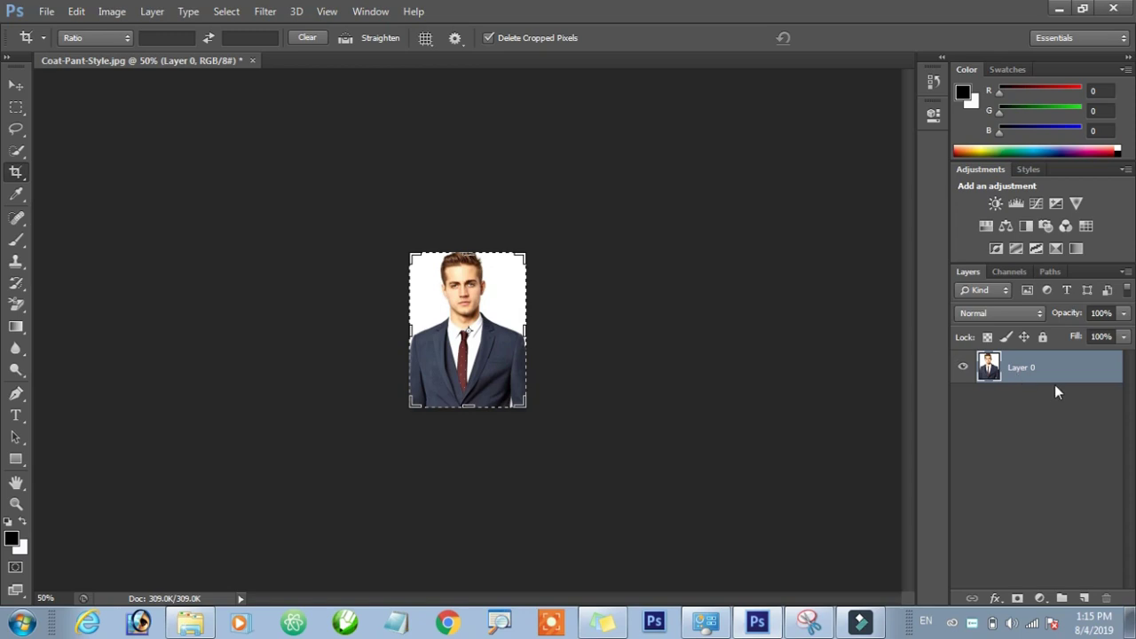
{"action": "key", "text": "ctrl+j"}
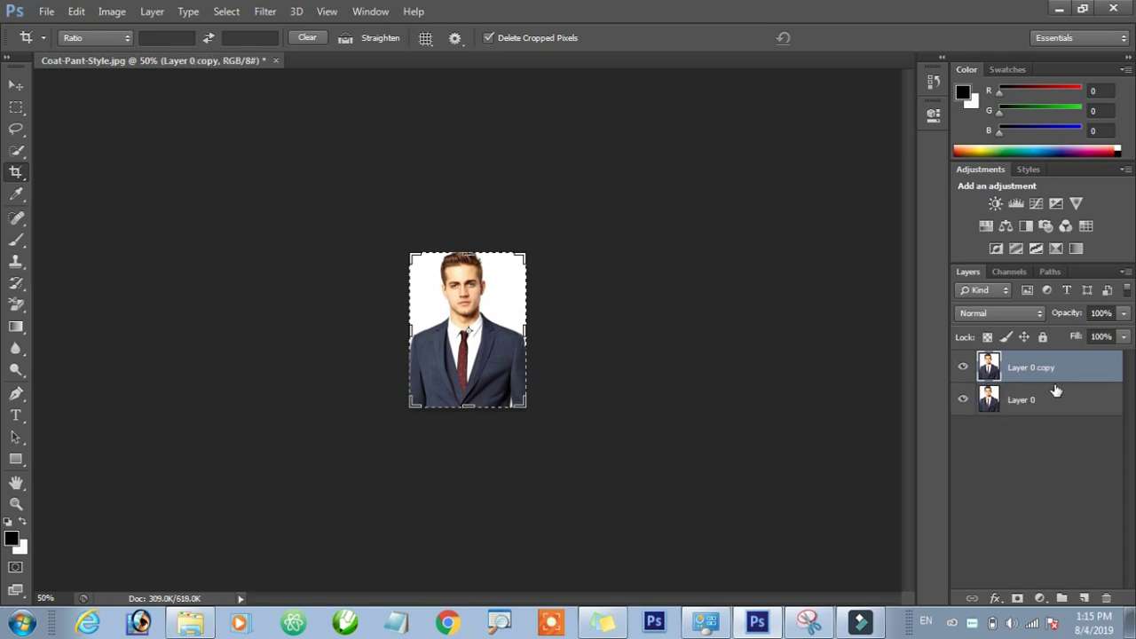
- Create a new 3.5 × 4.5 cm document at 300 pixels per inch
{"action": "left_click", "coordinate": [47, 12]}
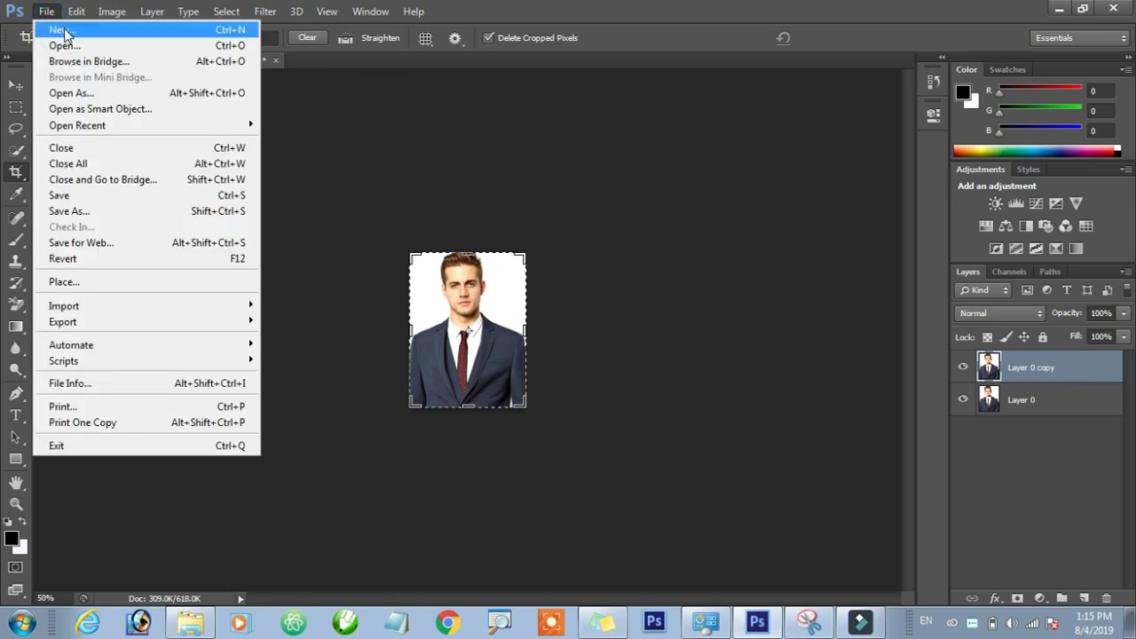
{"action": "left_click", "coordinate": [63, 30]}
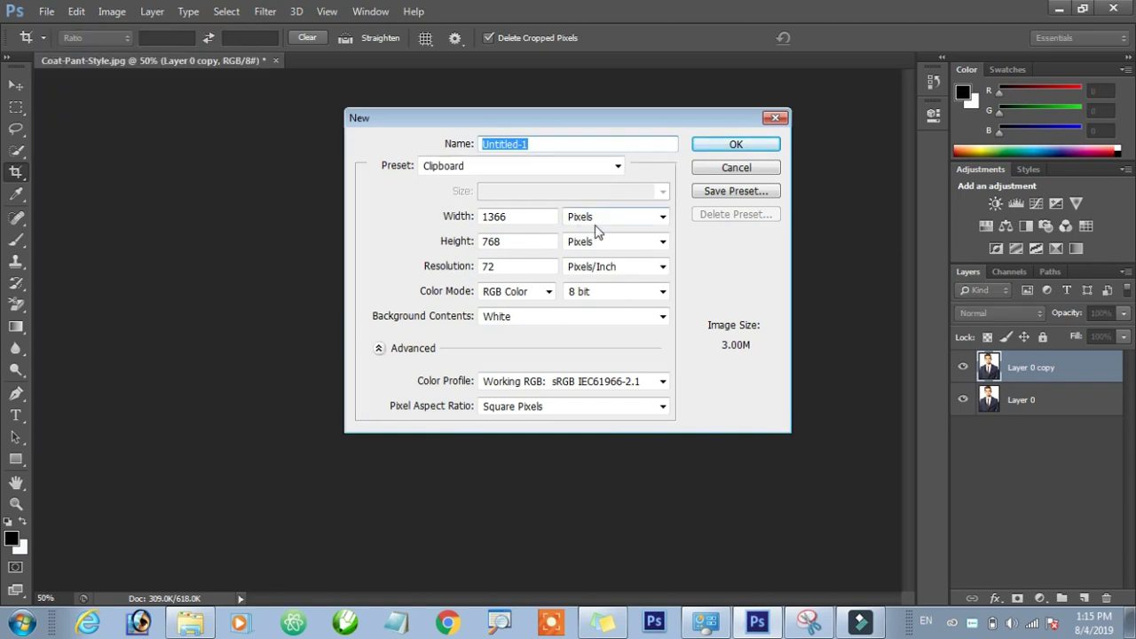
{"action": "left_click", "coordinate": [619, 222]}
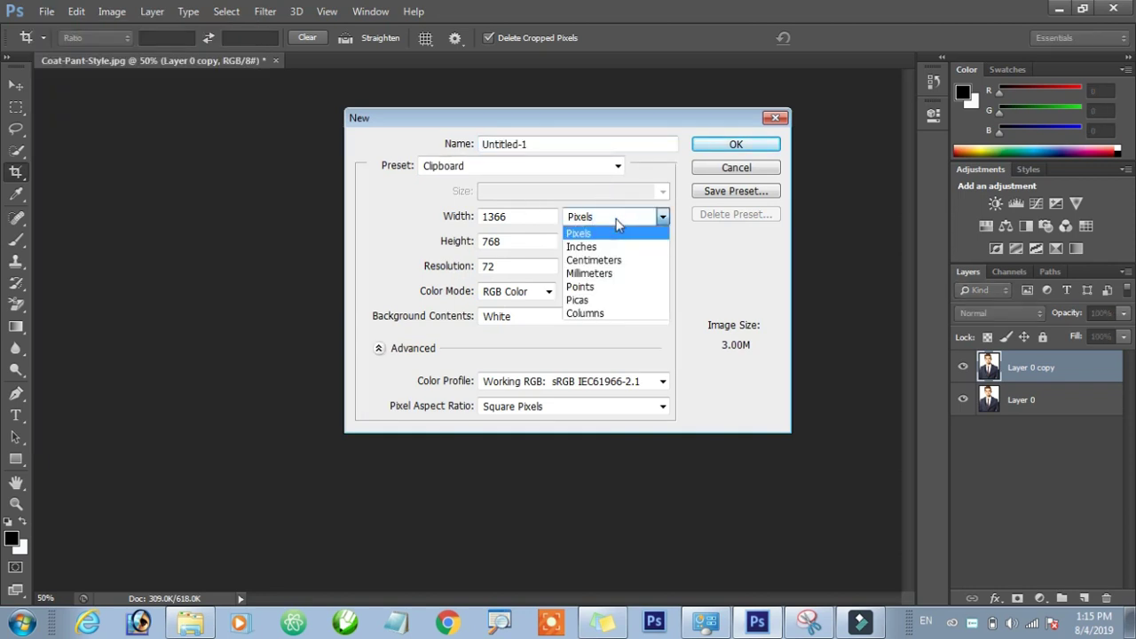
{"action": "left_click", "coordinate": [619, 262]}
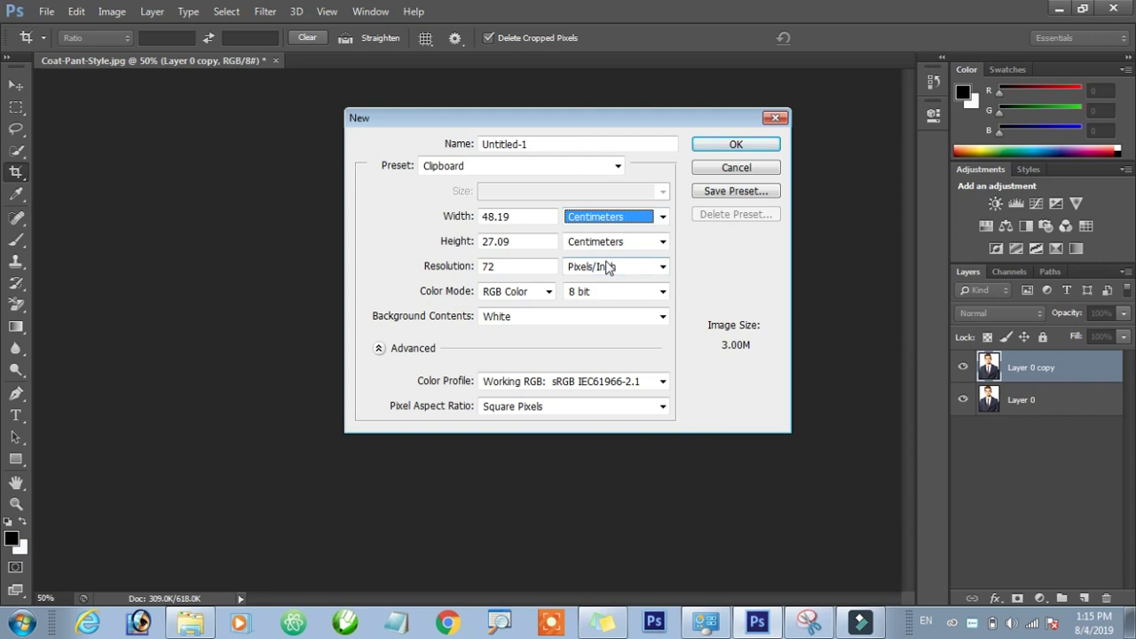
{"action": "left_click", "coordinate": [514, 217]}
{"action": "double_click", "coordinate": [515, 217]}
{"action": "type", "text": "3"}
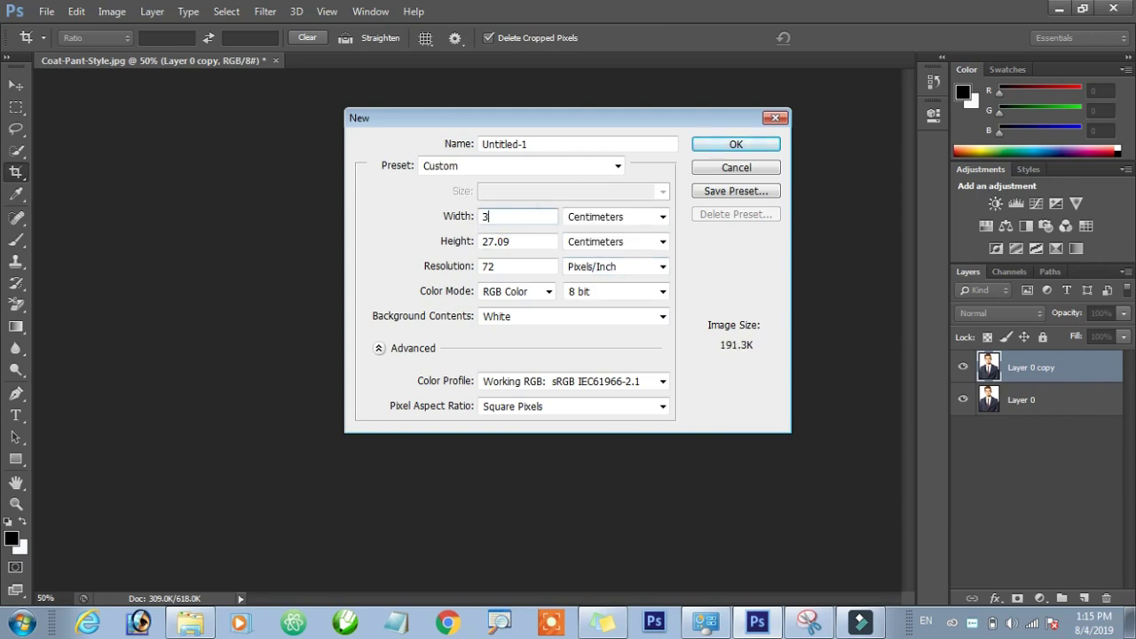
{"action": "type", "text": ".5"}
{"action": "left_click", "coordinate": [513, 241]}
{"action": "double_click", "coordinate": [514, 241]}
{"action": "type", "text": "4."}
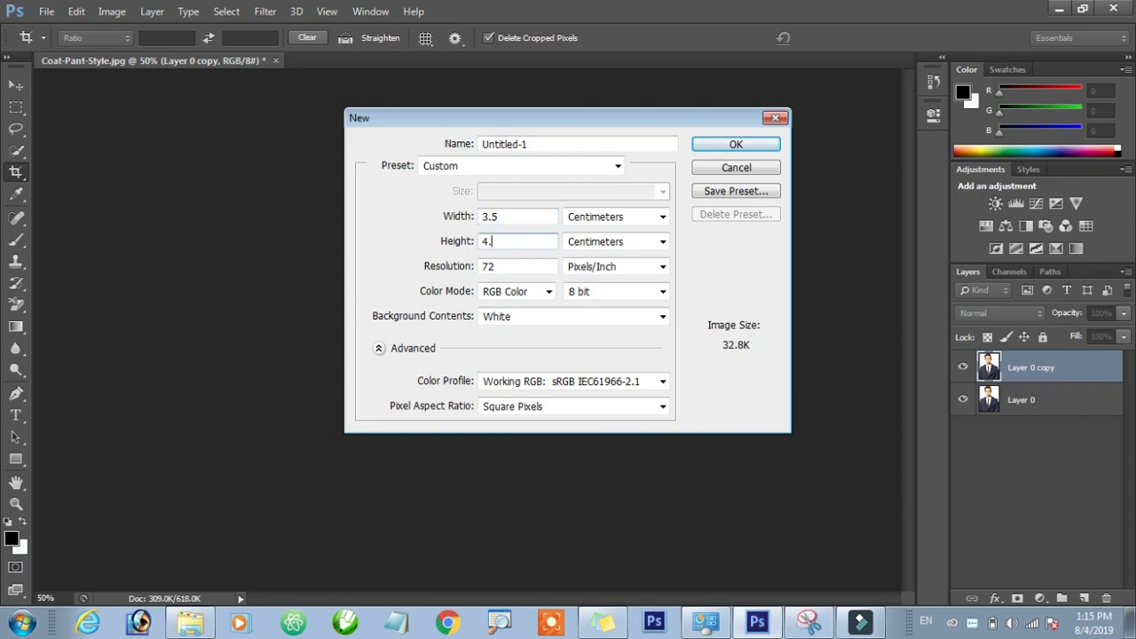
{"action": "type", "text": "5"}
{"action": "double_click", "coordinate": [482, 266]}
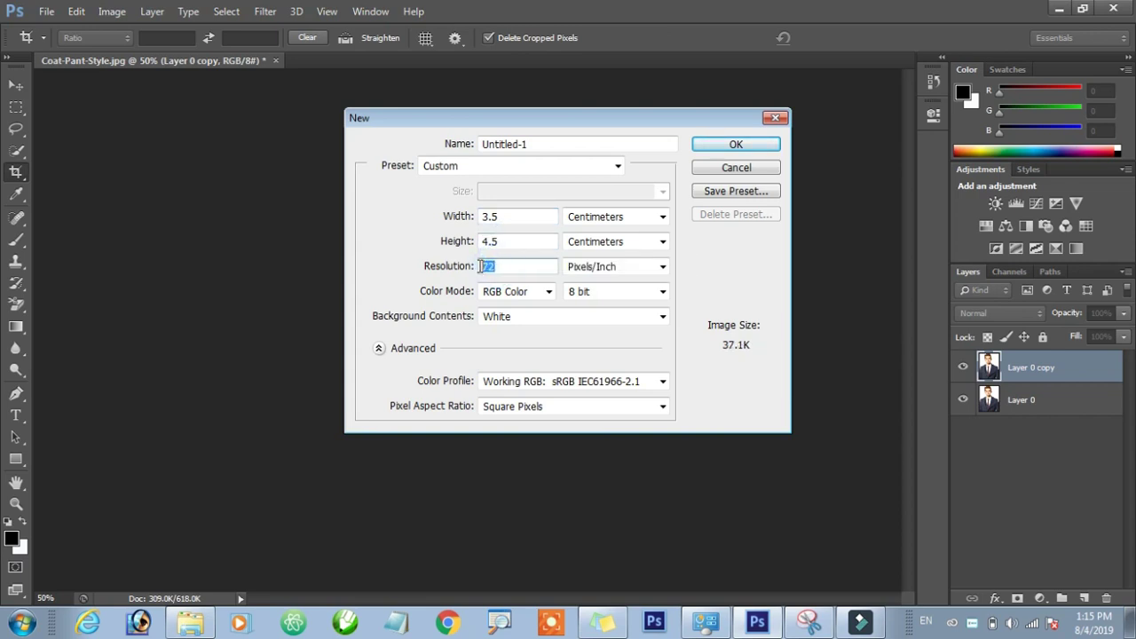
{"action": "type", "text": "300"}
{"action": "left_click", "coordinate": [729, 144]}
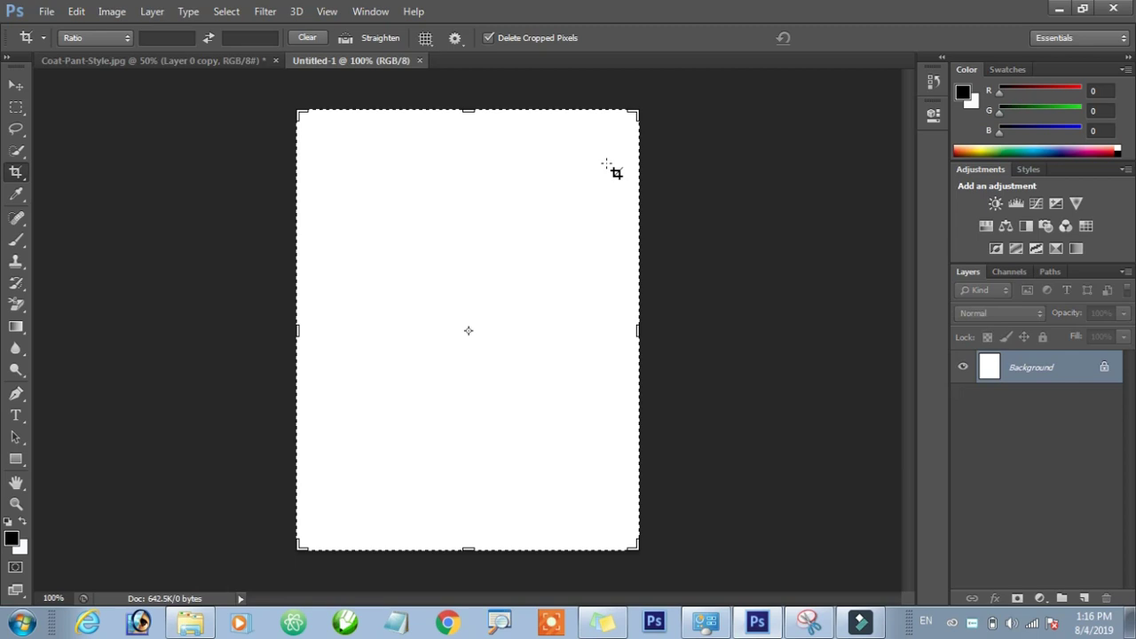
- Select the Rectangular Marquee Tool
{"action": "key", "text": "ctrl"}
{"action": "left_click", "coordinate": [23, 108]}
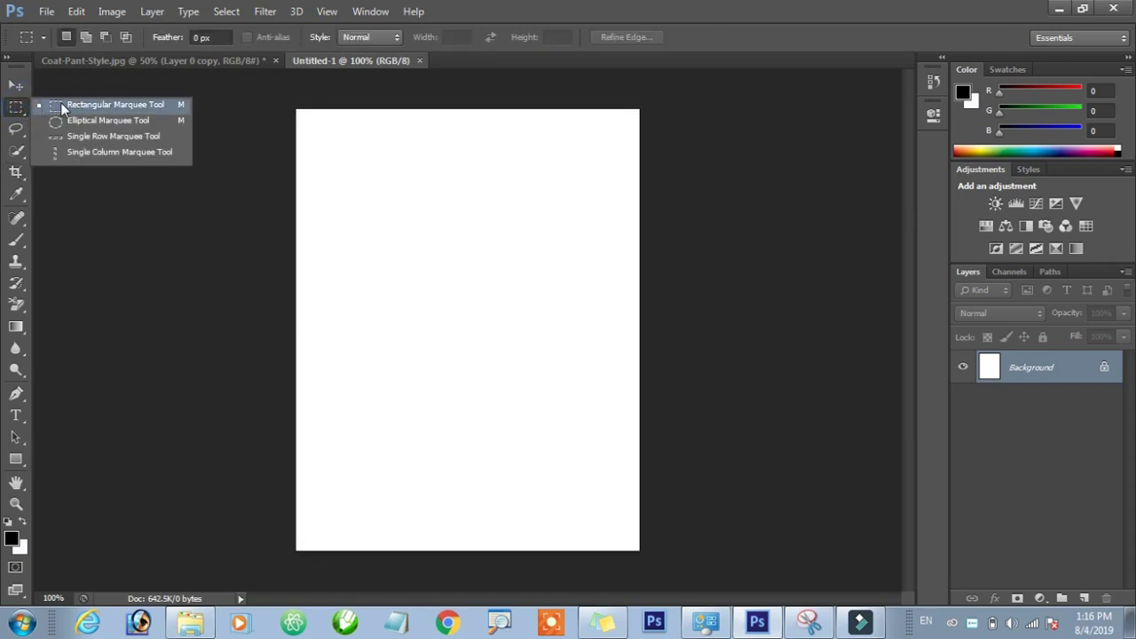
{"action": "left_click", "coordinate": [61, 103]}
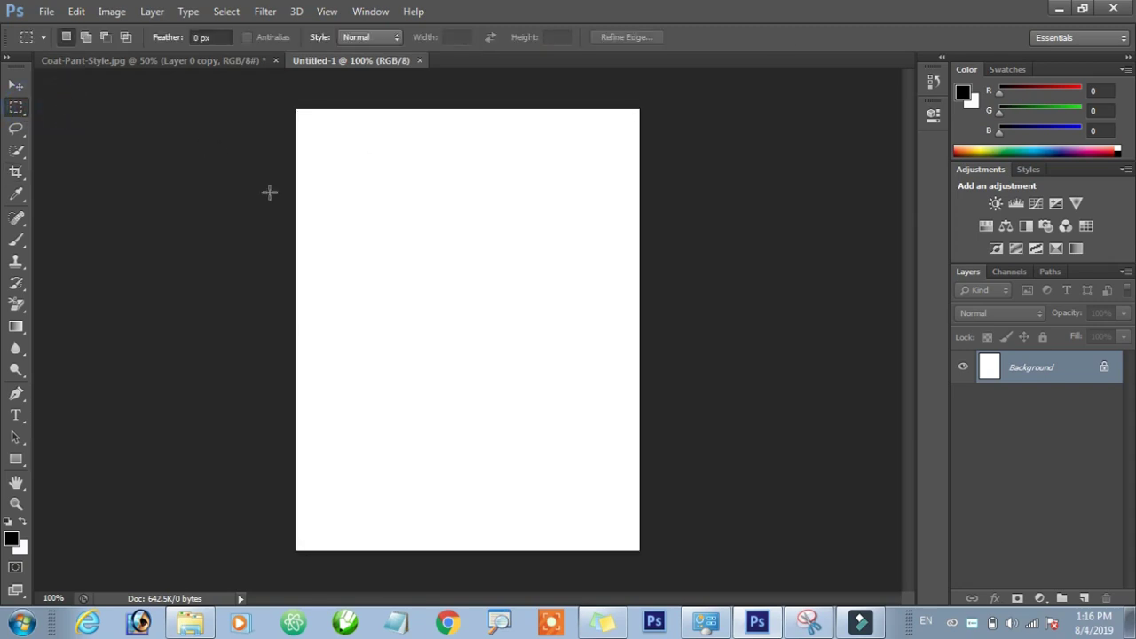
- Drag the cropped suit photo from Coat-Pant-Style onto the Untitled-1 canvas as a new layer
{"action": "left_click", "coordinate": [167, 60]}
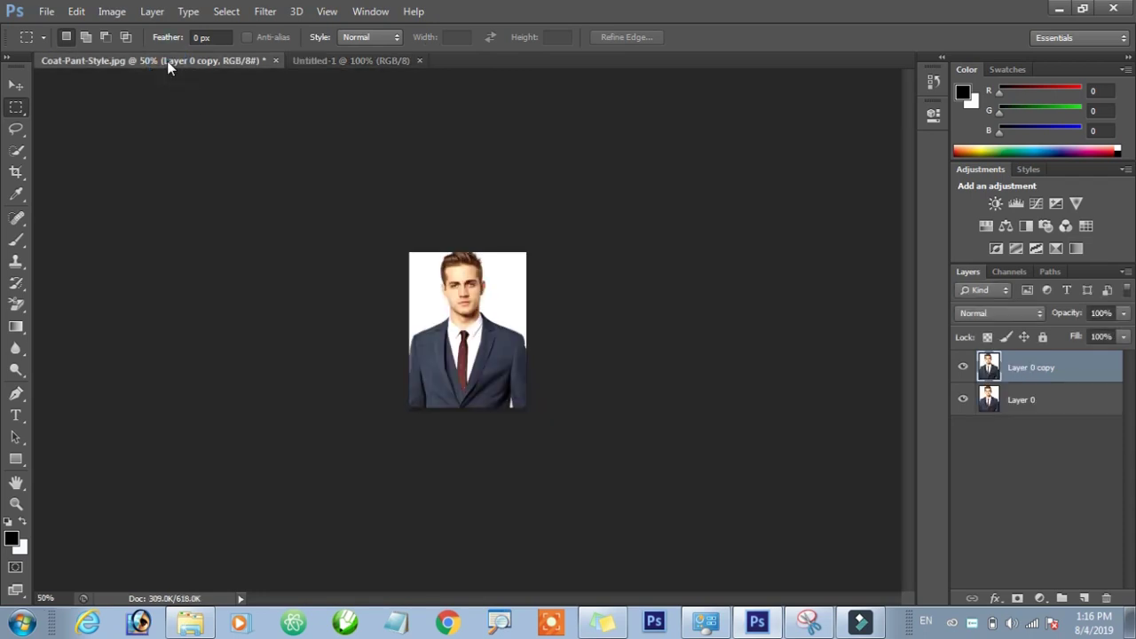
{"action": "left_click", "coordinate": [16, 85]}
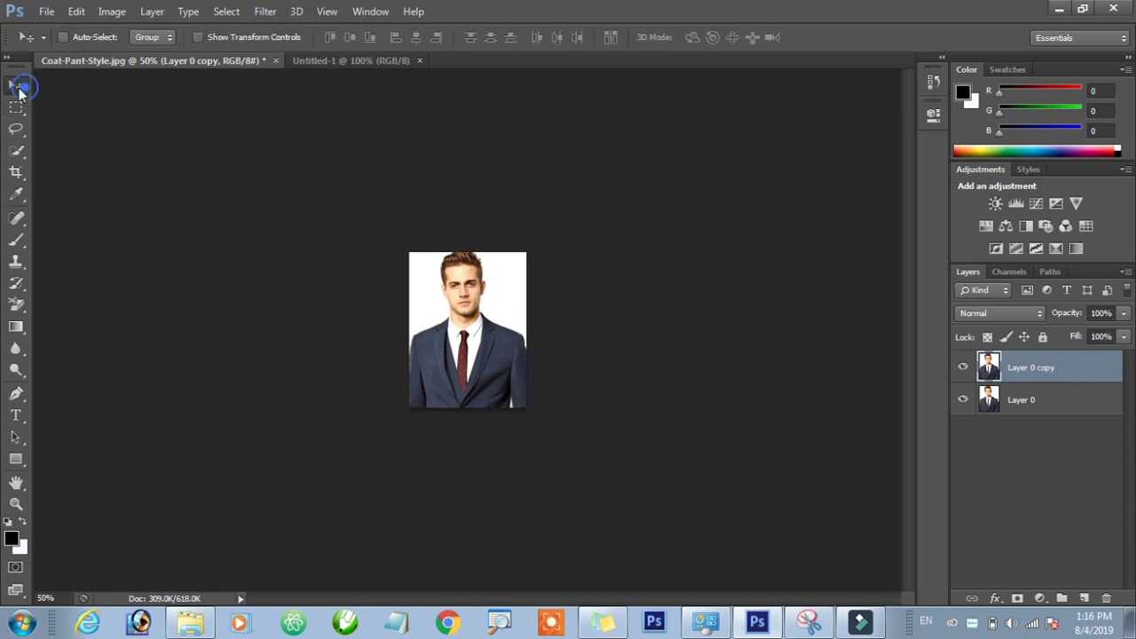
{"action": "left_click_drag", "start_coordinate": [463, 330], "coordinate": [391, 56]}
{"action": "left_click_drag", "start_coordinate": [392, 56], "coordinate": [459, 316]}
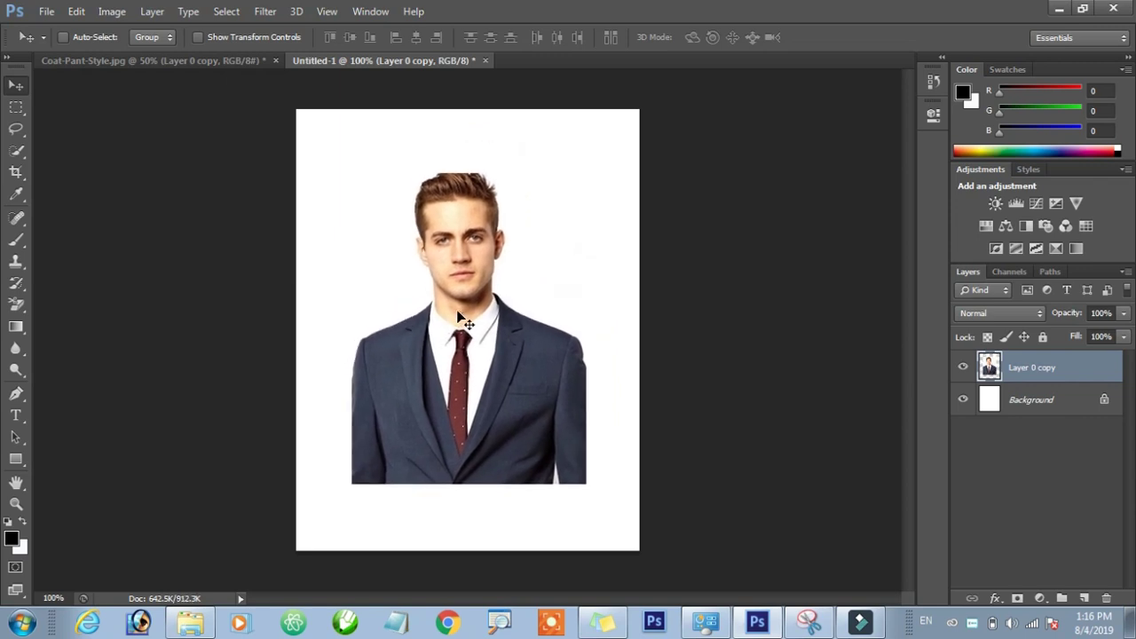
{"action": "key", "text": "ctrl+t"}
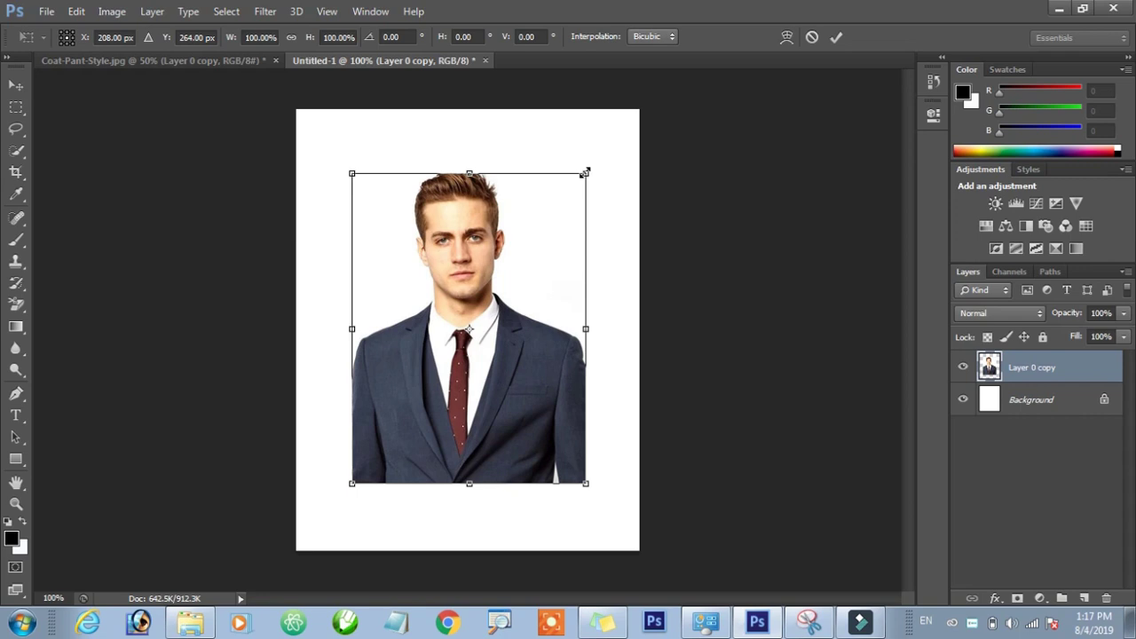
- Scale the suit photo to about 146% width and 142% height so it fills the canvas
{"action": "left_click_drag", "start_coordinate": [586, 173], "coordinate": [632, 119]}
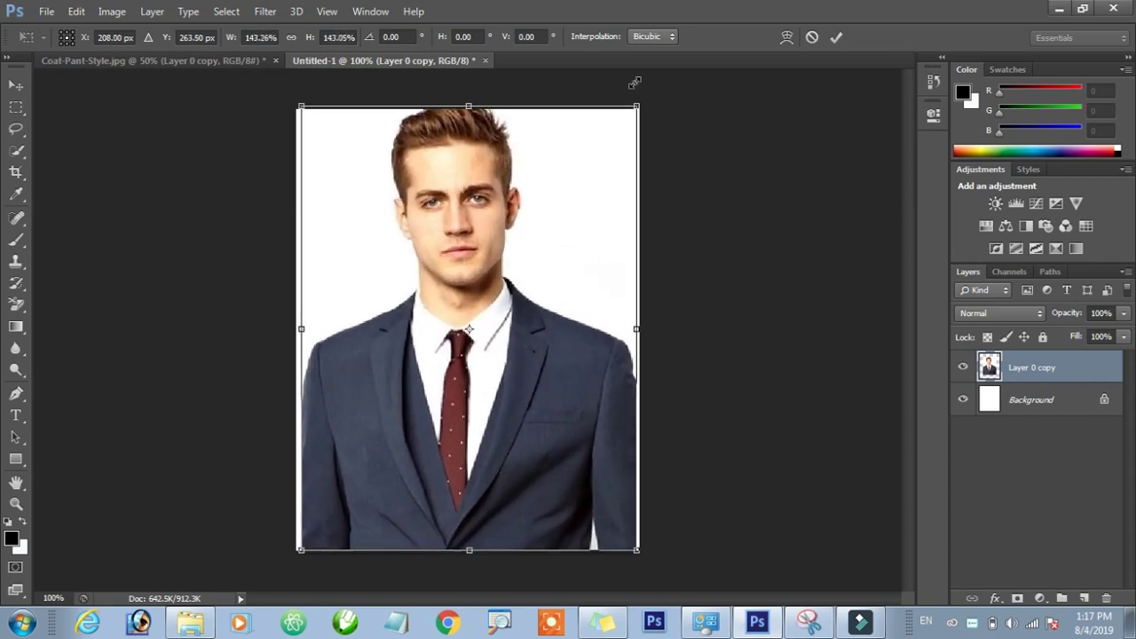
{"action": "mouse_move", "coordinate": [632, 119]}
{"action": "left_mouse_down"}
{"action": "mouse_move", "coordinate": [627, 78]}
{"action": "mouse_move", "coordinate": [625, 104]}
{"action": "left_mouse_up"}
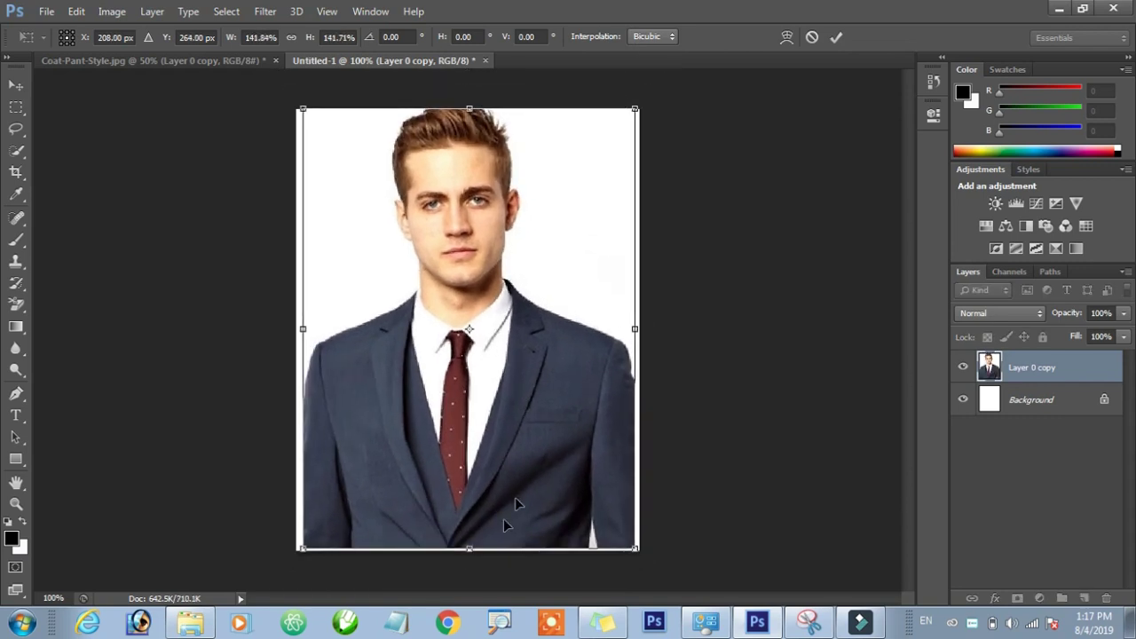
{"action": "left_click_drag", "start_coordinate": [469, 551], "coordinate": [470, 554]}
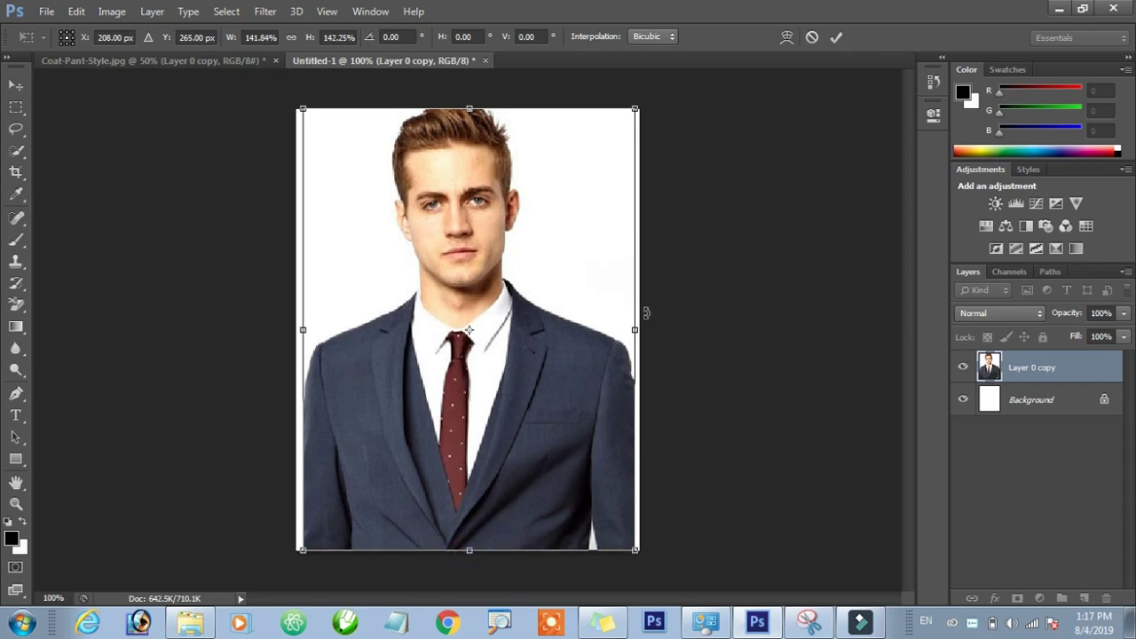
{"action": "left_click_drag", "start_coordinate": [634, 329], "coordinate": [641, 329]}
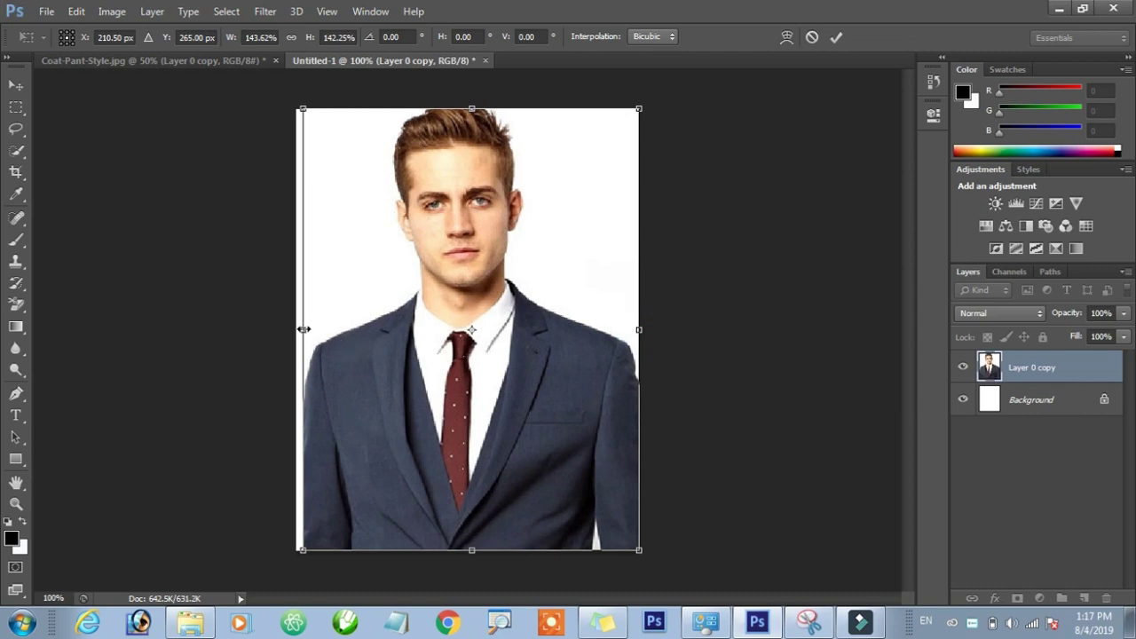
{"action": "left_click_drag", "start_coordinate": [302, 329], "coordinate": [295, 329]}
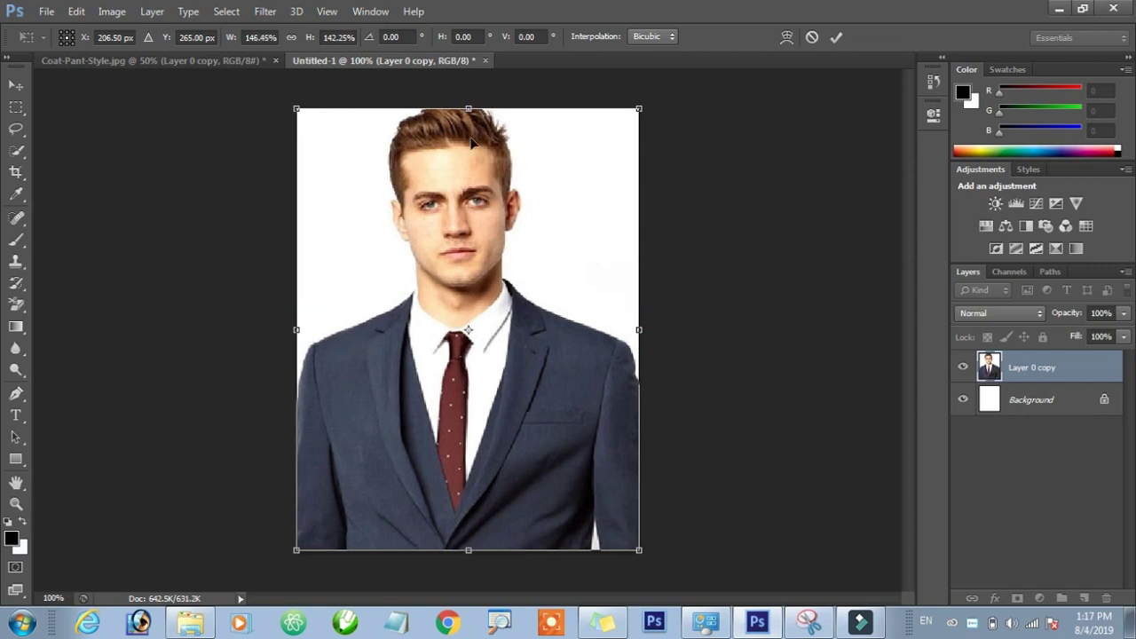
{"action": "key", "text": "Return"}
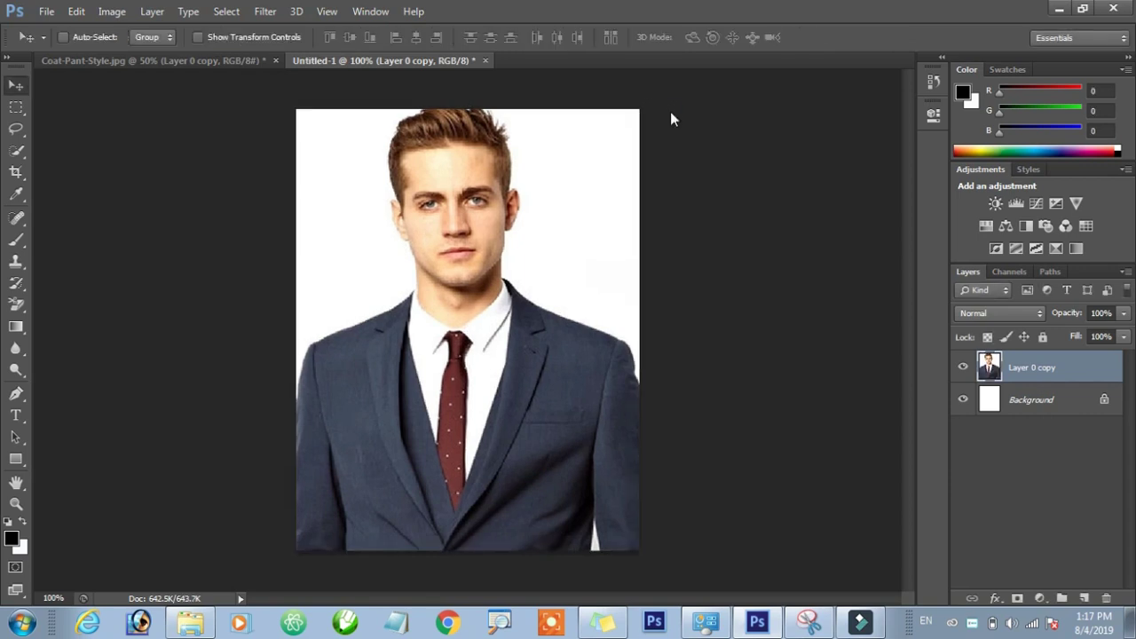
- Select the whole canvas and stroke it with a 6 px black border
{"action": "left_click", "coordinate": [27, 105]}
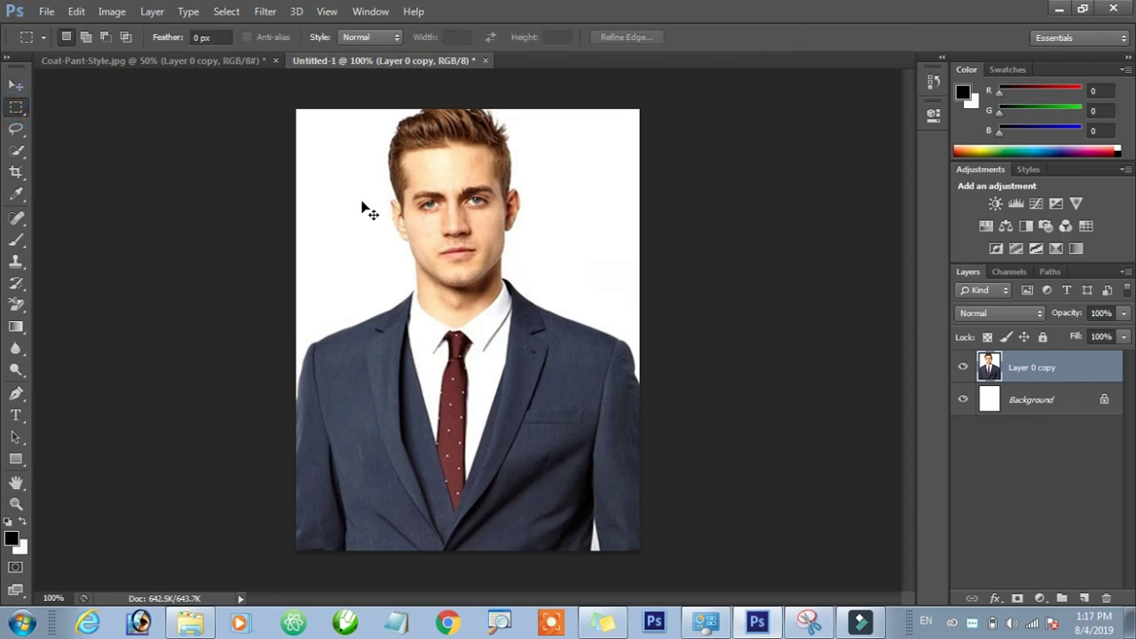
{"action": "key", "text": "ctrl+a"}
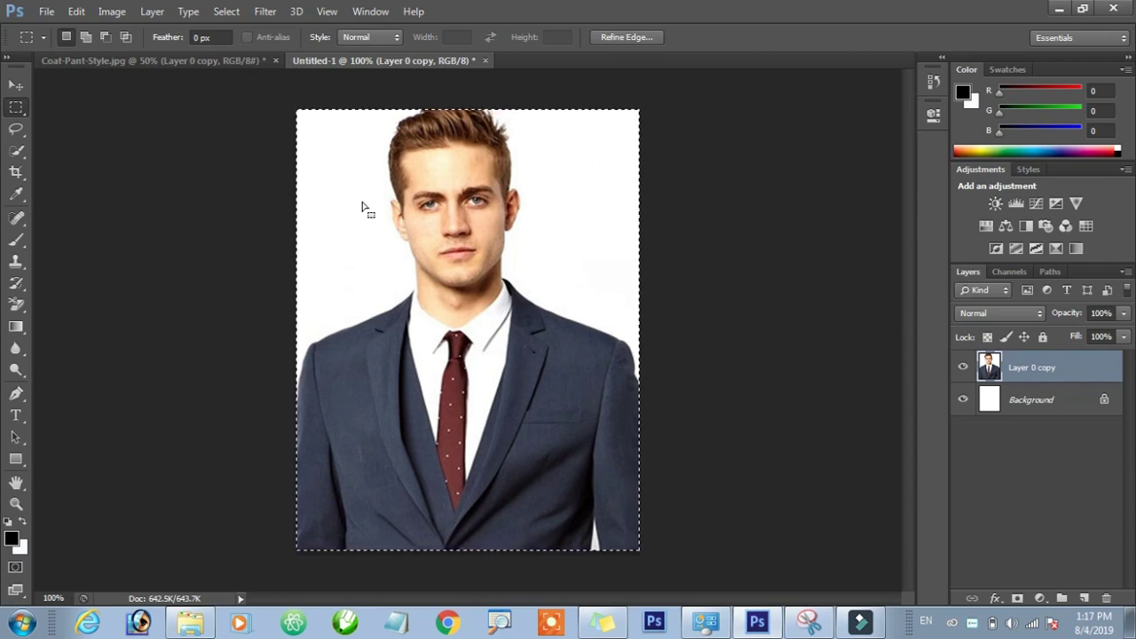
{"action": "right_click", "coordinate": [362, 208]}
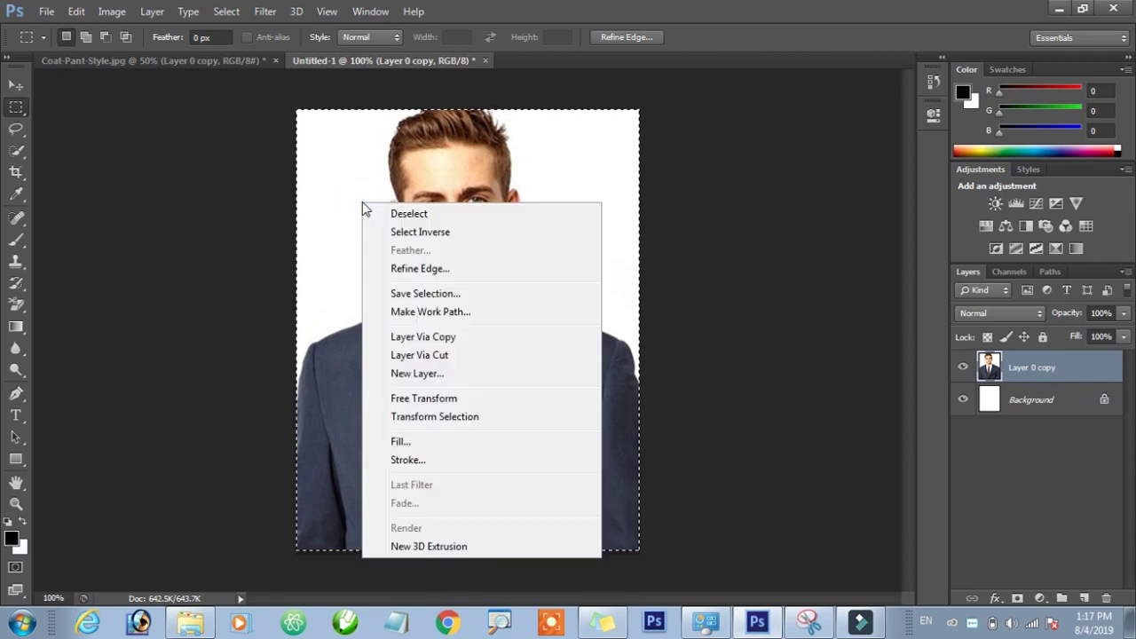
{"action": "left_click", "coordinate": [437, 460]}
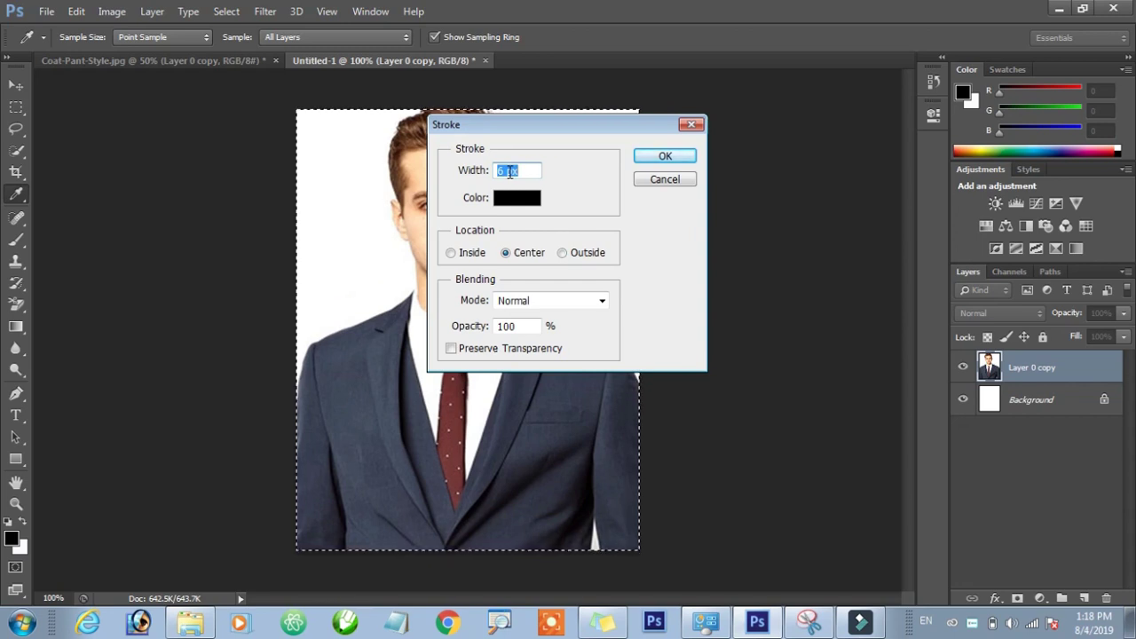
{"action": "left_click", "coordinate": [652, 156]}
{"action": "key", "text": "m"}
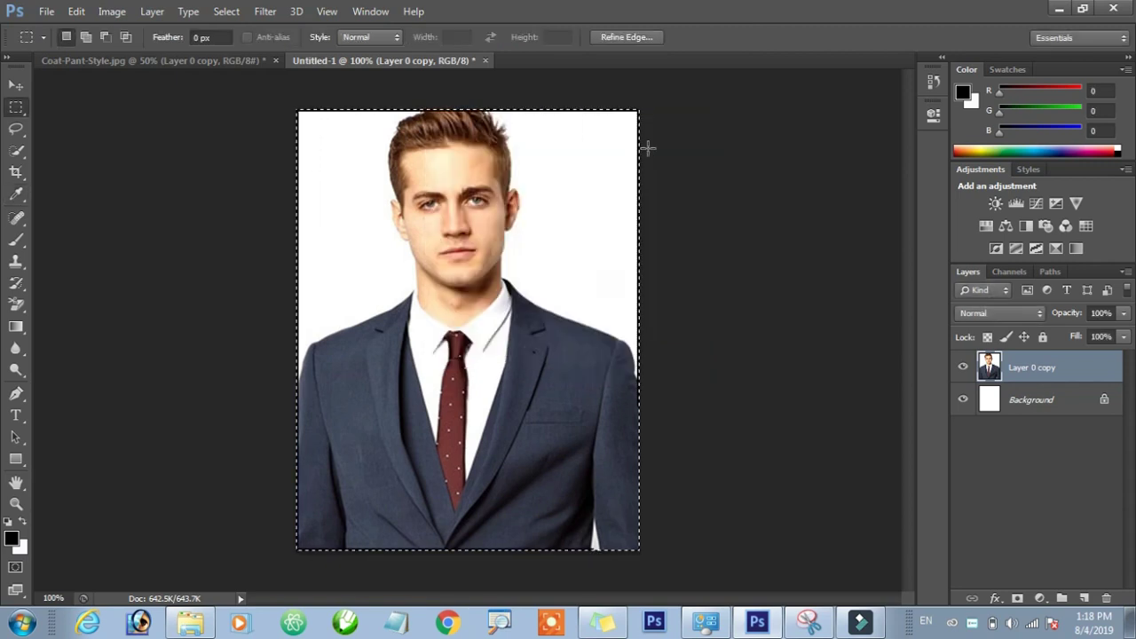
- Deselect and zoom in and out to inspect the new border
{"action": "key", "text": "ctrl+d"}
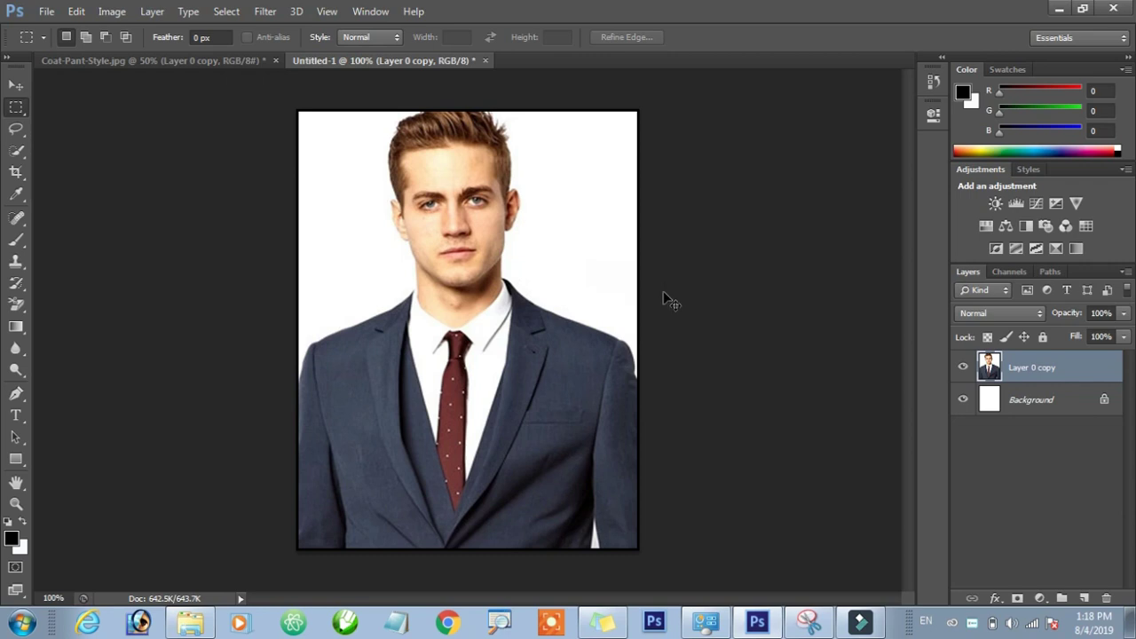
{"action": "key", "text": "ctrl+plus"}
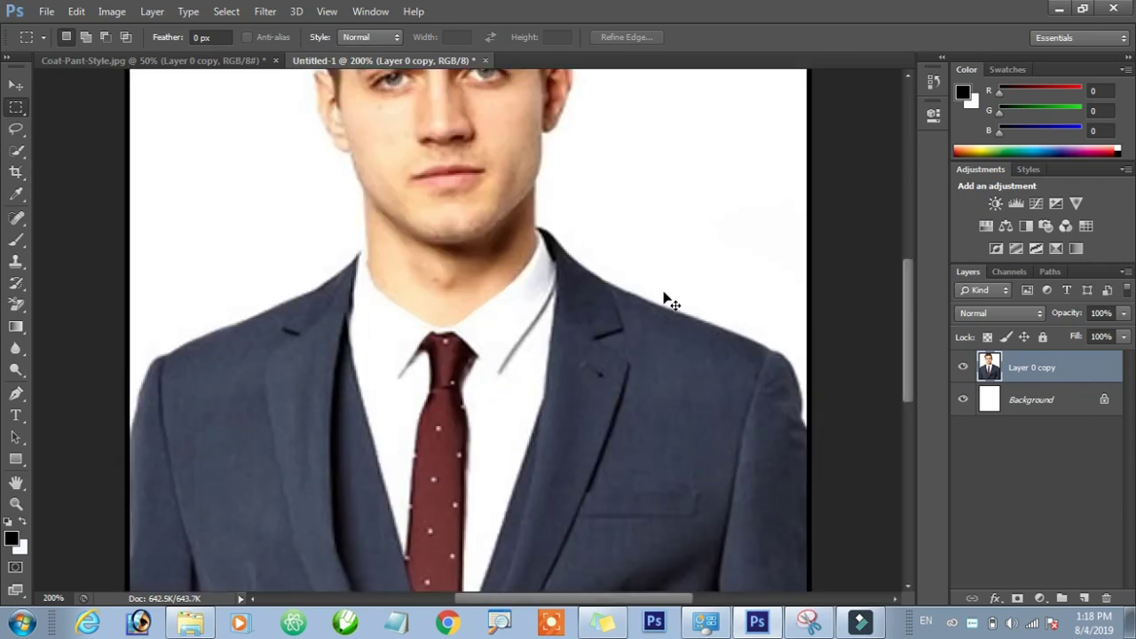
{"action": "key", "text": "ctrl+minus"}
{"action": "key", "text": "ctrl+minus"}
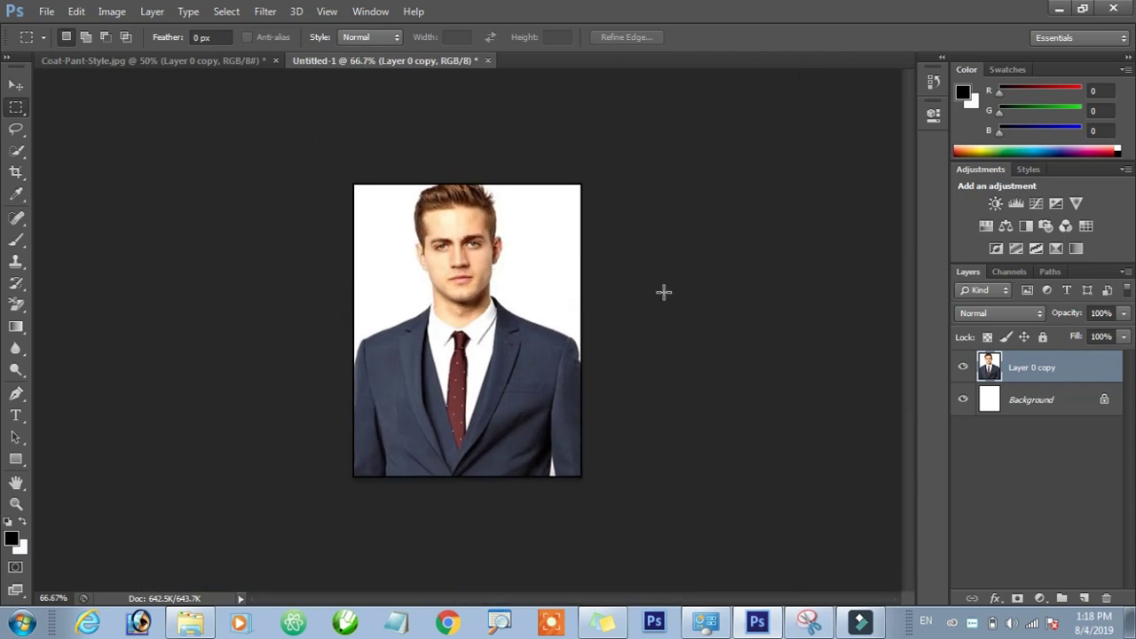
- Resize the canvas to 105 percent width and 105 percent height in Canvas Size
{"action": "left_click", "coordinate": [119, 14]}
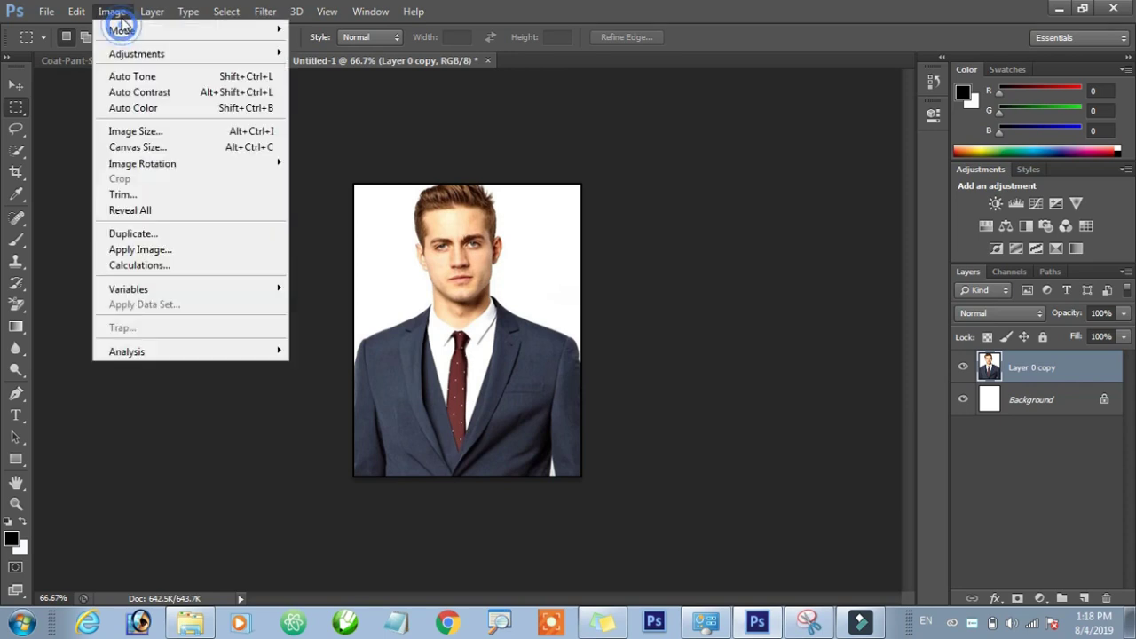
{"action": "left_click", "coordinate": [178, 151]}
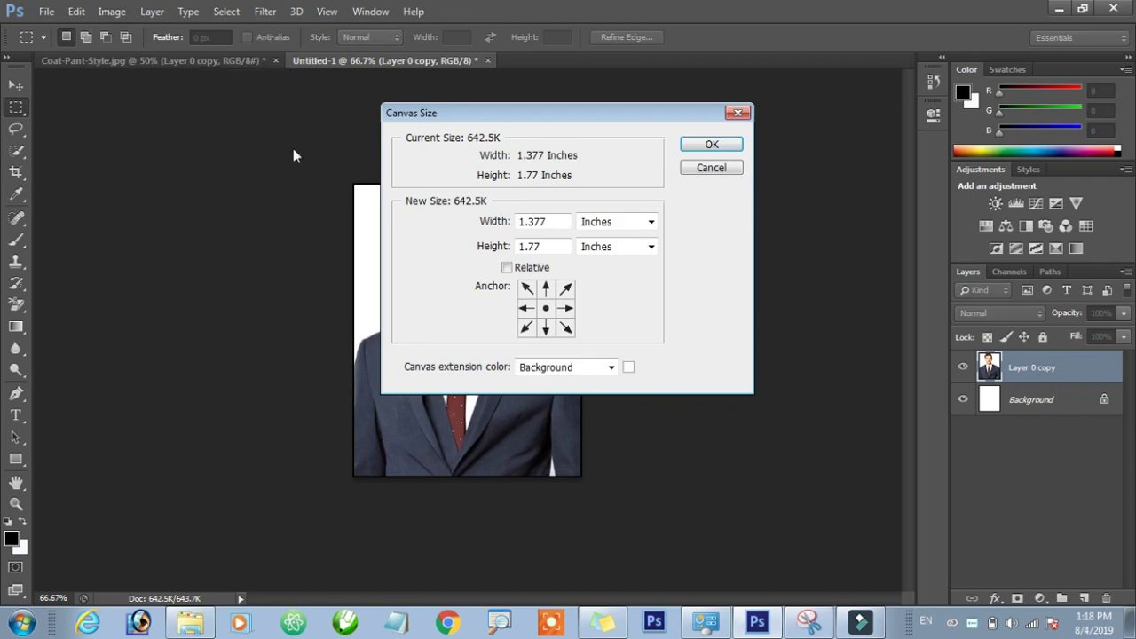
{"action": "left_click", "coordinate": [626, 231]}
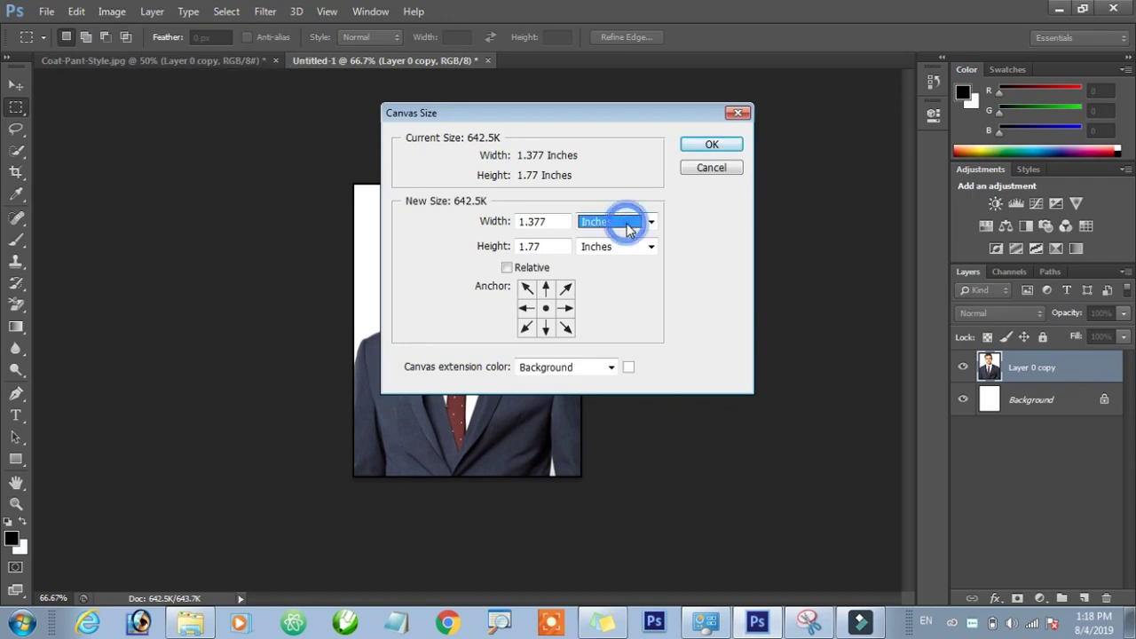
{"action": "left_click", "coordinate": [622, 237]}
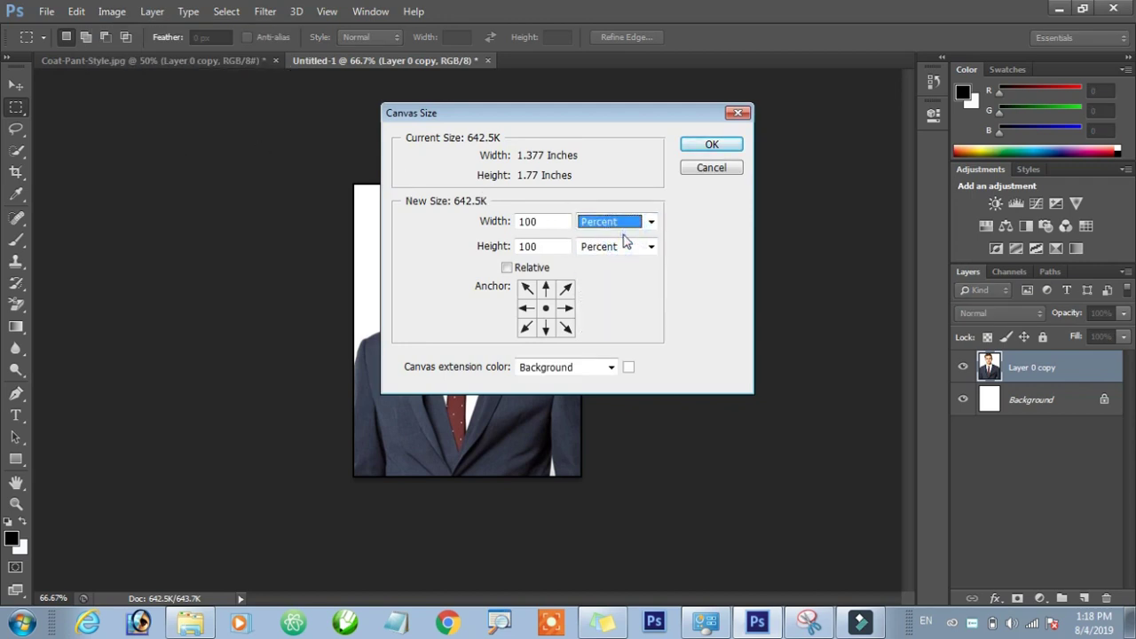
{"action": "left_click", "coordinate": [540, 222]}
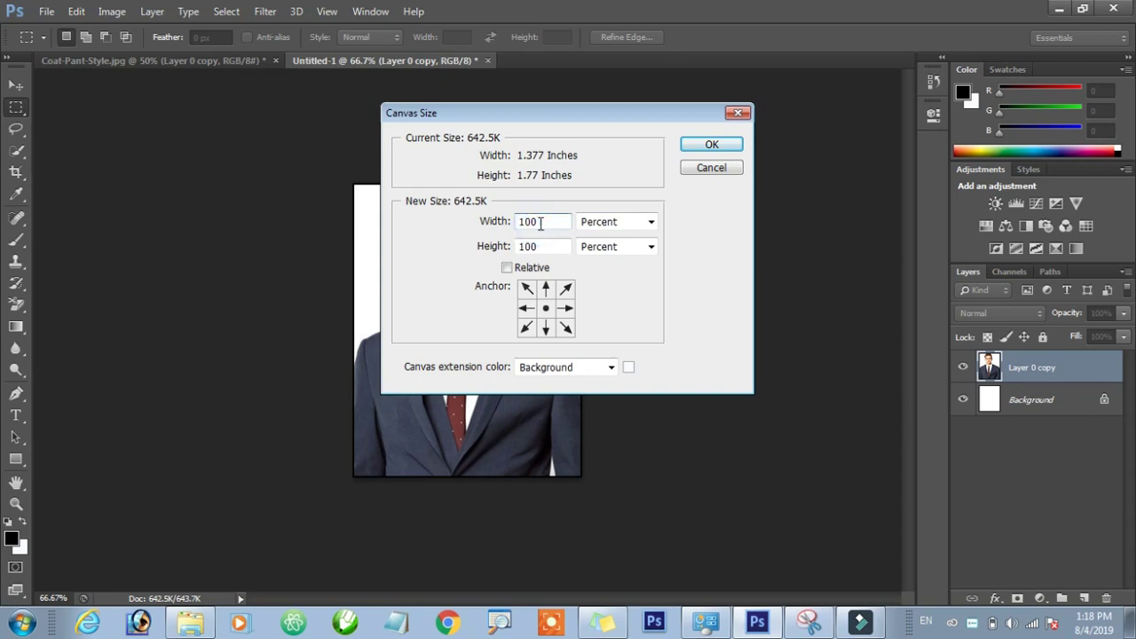
{"action": "key", "text": "BackSpace"}
{"action": "type", "text": "5"}
{"action": "left_click", "coordinate": [545, 247]}
{"action": "left_click", "coordinate": [546, 247]}
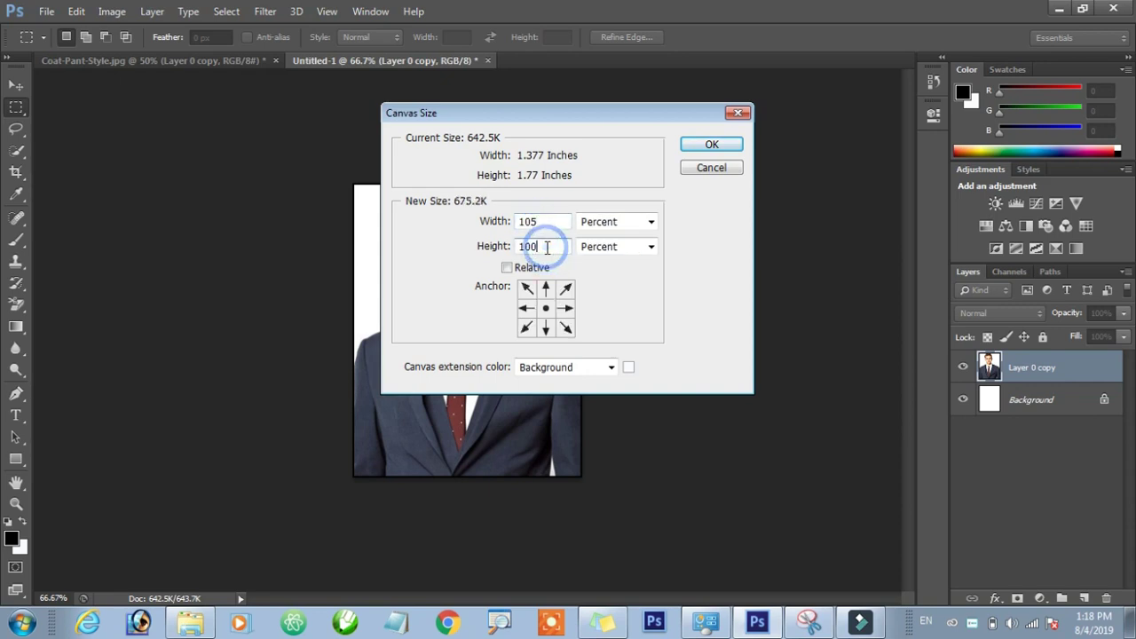
{"action": "key", "text": "BackSpace"}
{"action": "type", "text": "5"}
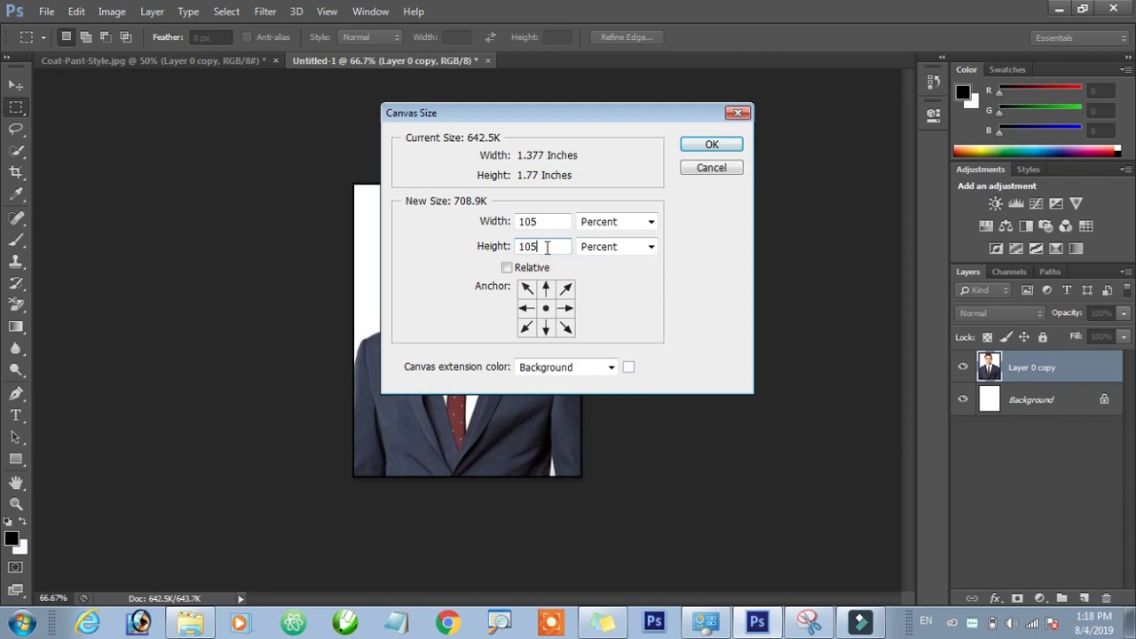
{"action": "left_click", "coordinate": [697, 150]}
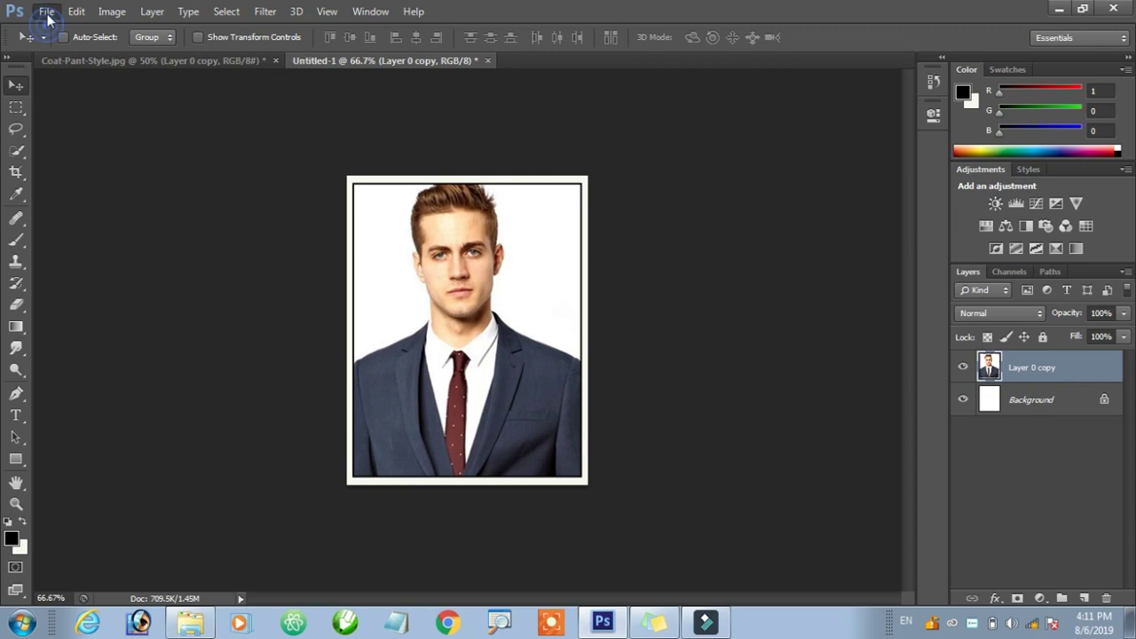
- Create a new Untitled-2 document 210 × 297 mm at 300 pixels/inch
{"action": "left_click", "coordinate": [46, 12]}
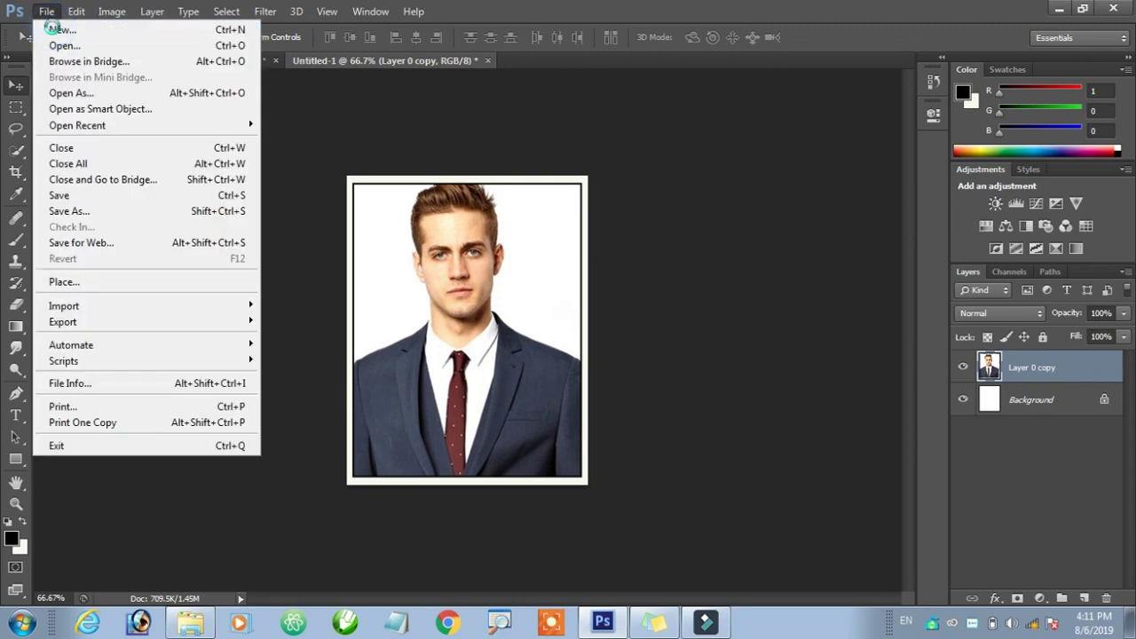
{"action": "left_click", "coordinate": [54, 29]}
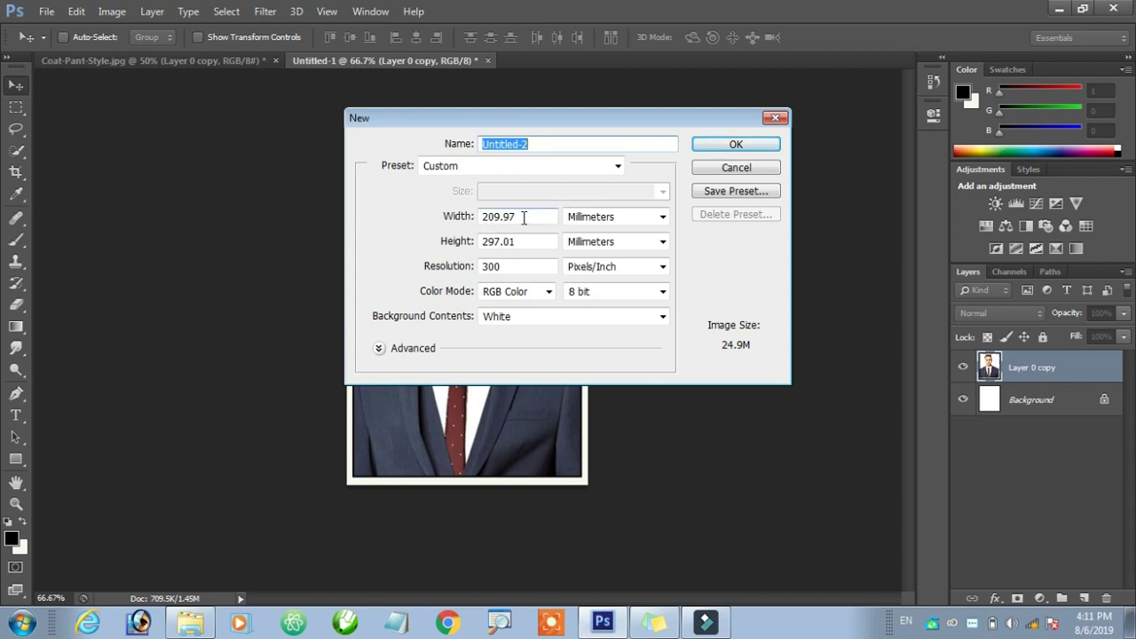
{"action": "left_click_drag", "start_coordinate": [522, 217], "coordinate": [476, 222]}
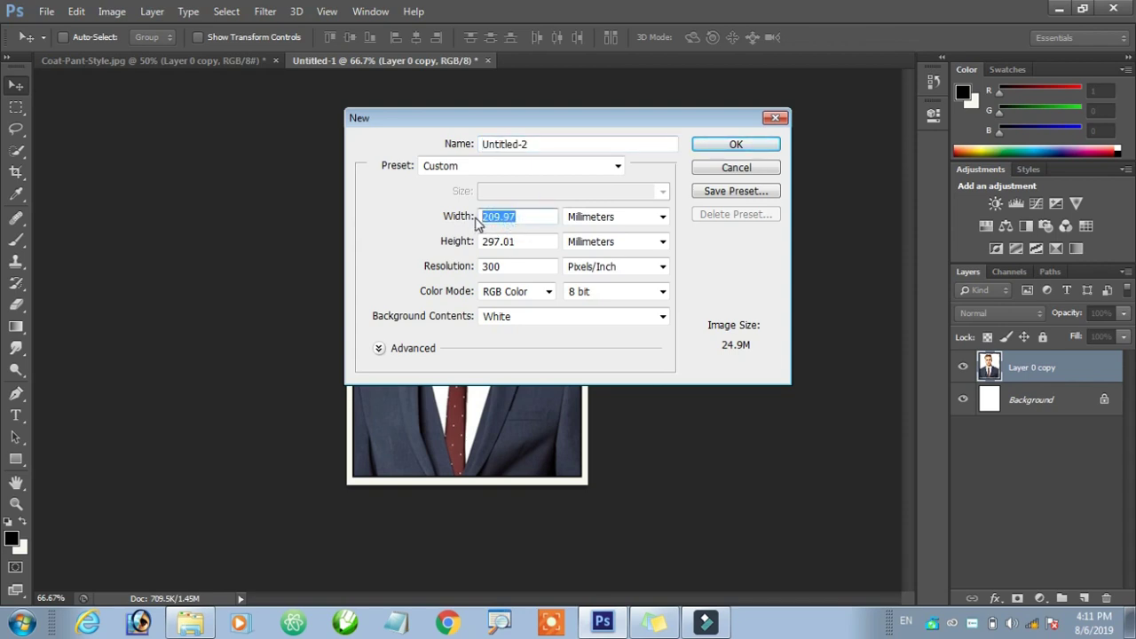
{"action": "key", "text": "BackSpace"}
{"action": "type", "text": "210"}
{"action": "left_click_drag", "start_coordinate": [520, 241], "coordinate": [500, 245]}
{"action": "key", "text": "BackSpace"}
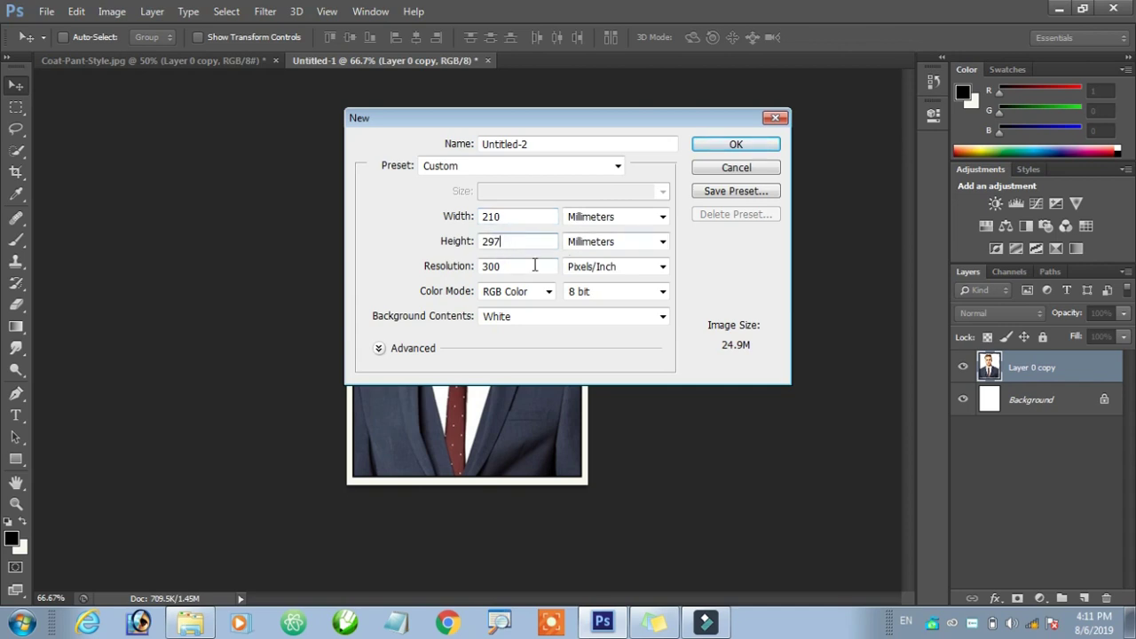
{"action": "left_click", "coordinate": [718, 146]}
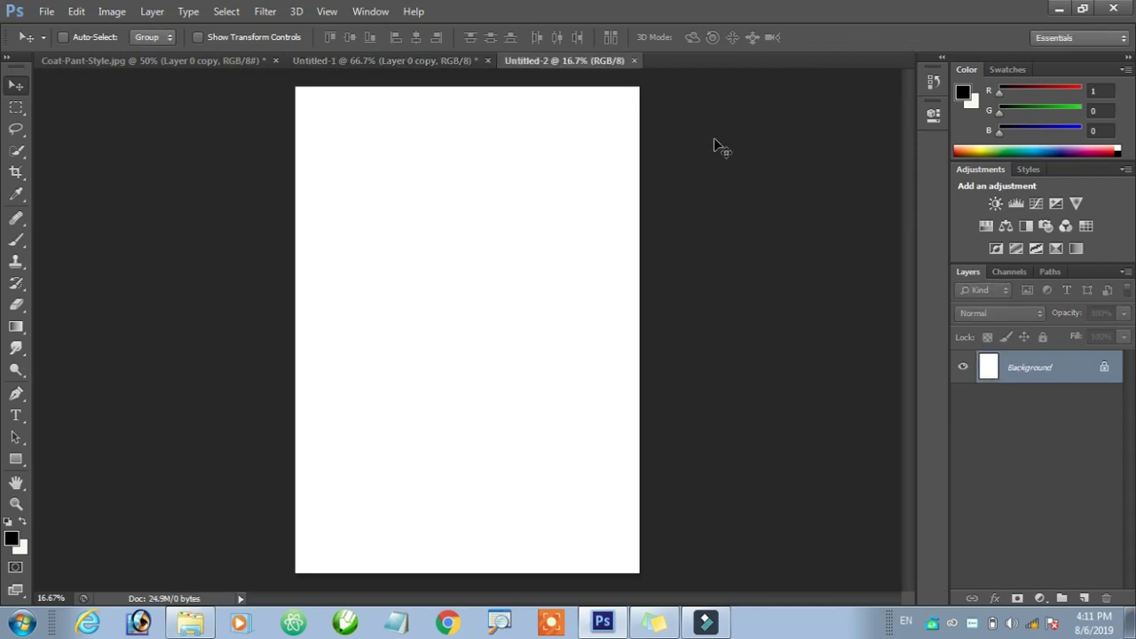
- Drag the framed photo from Untitled-1 onto the blank A4 Untitled-2 page
{"action": "left_click", "coordinate": [409, 61]}
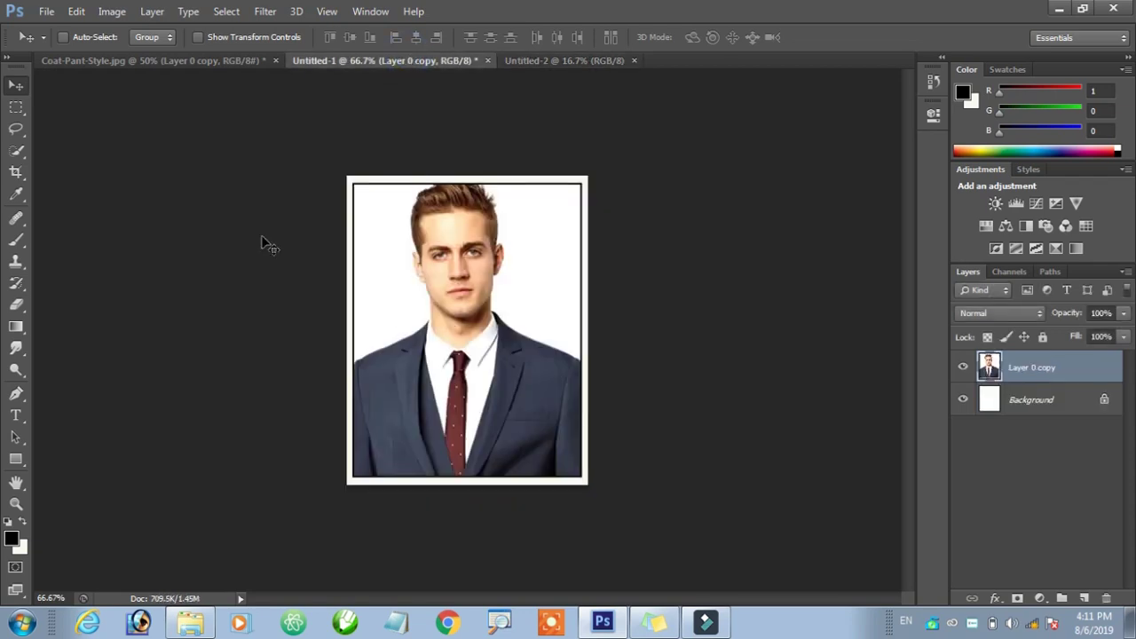
{"action": "left_click_drag", "start_coordinate": [434, 226], "coordinate": [537, 20]}
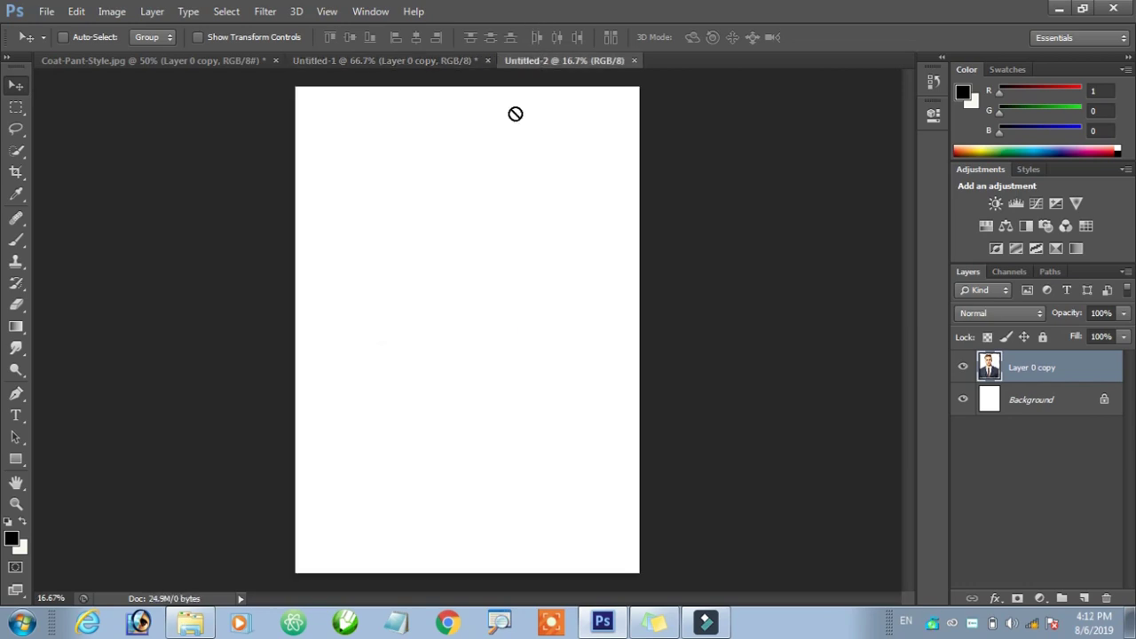
{"action": "left_click_drag", "start_coordinate": [537, 19], "coordinate": [441, 236]}
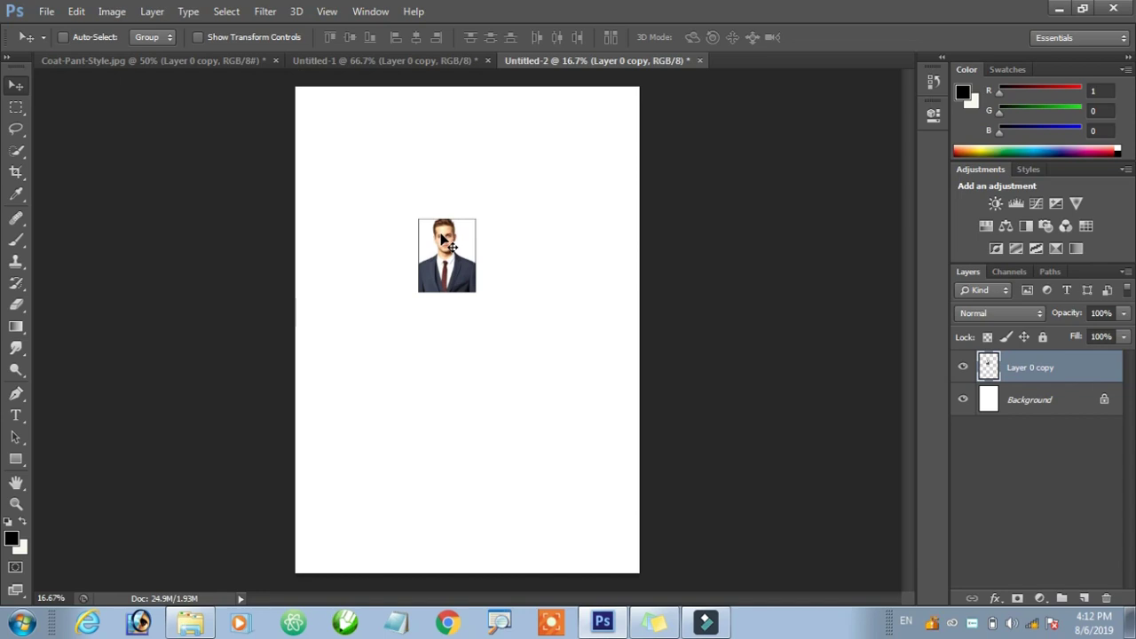
- Move the photo to the top-left corner and duplicate it into a row of five
{"action": "mouse_move", "coordinate": [441, 233]}
{"action": "left_mouse_down"}
{"action": "mouse_move", "coordinate": [323, 131]}
{"action": "mouse_move", "coordinate": [328, 114]}
{"action": "left_mouse_up"}
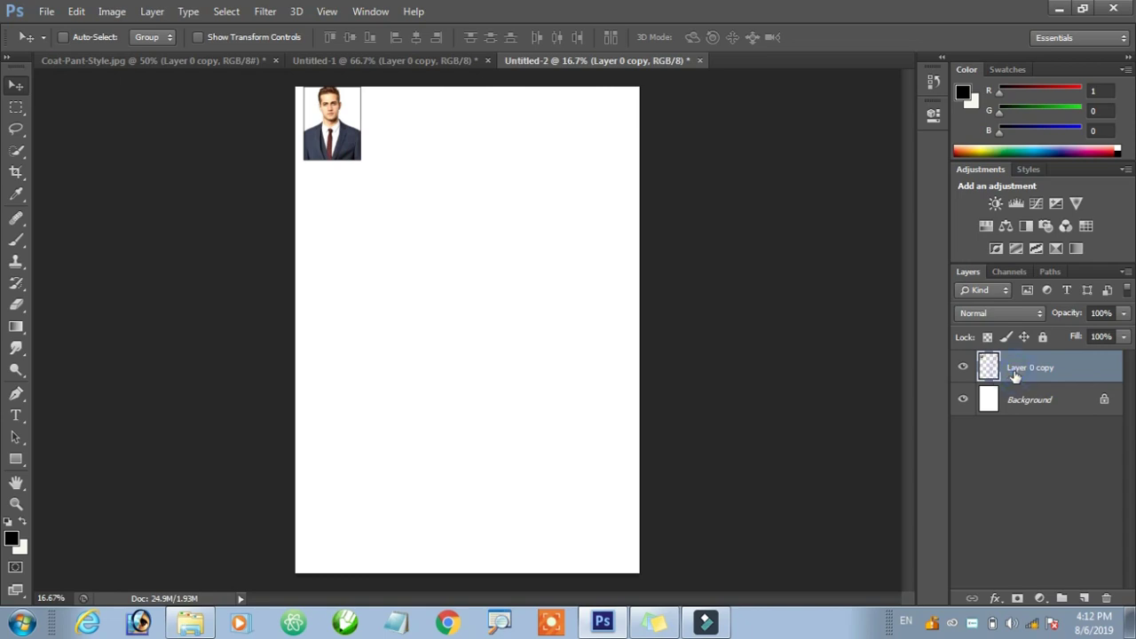
{"action": "key", "text": "ctrl+j"}
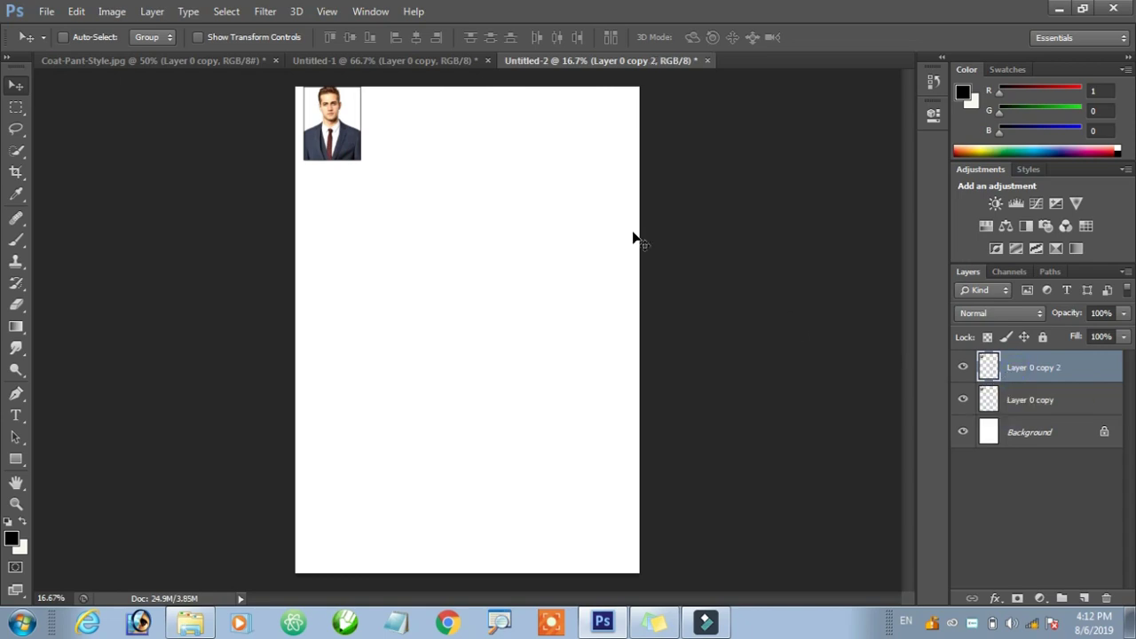
{"action": "left_click_drag", "start_coordinate": [339, 138], "coordinate": [403, 141]}
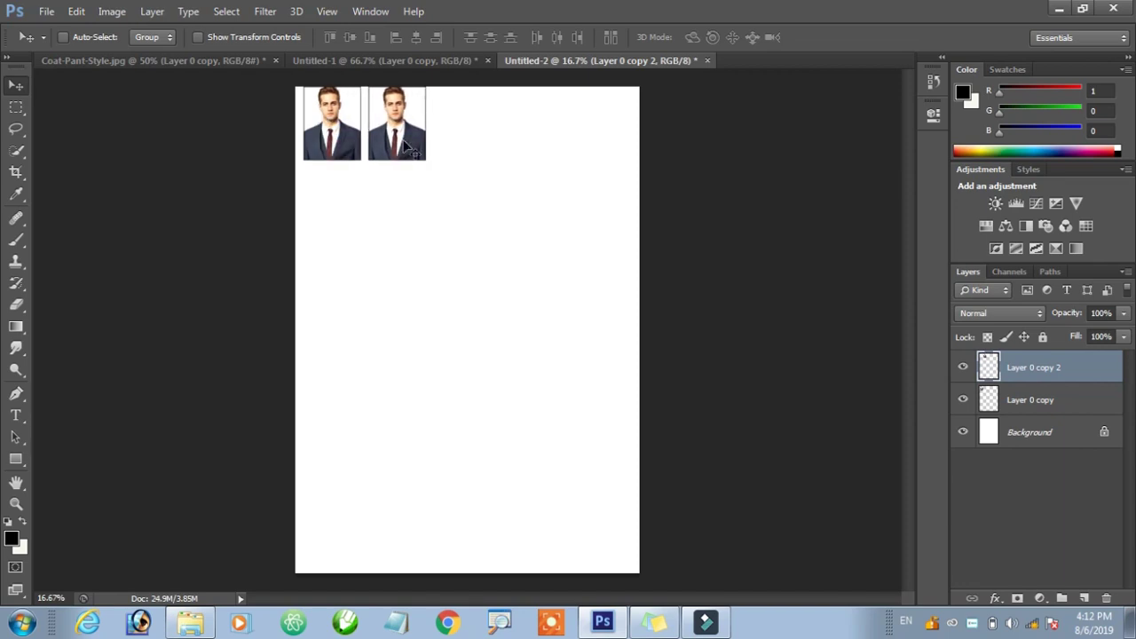
{"action": "key", "text": "ctrl+j"}
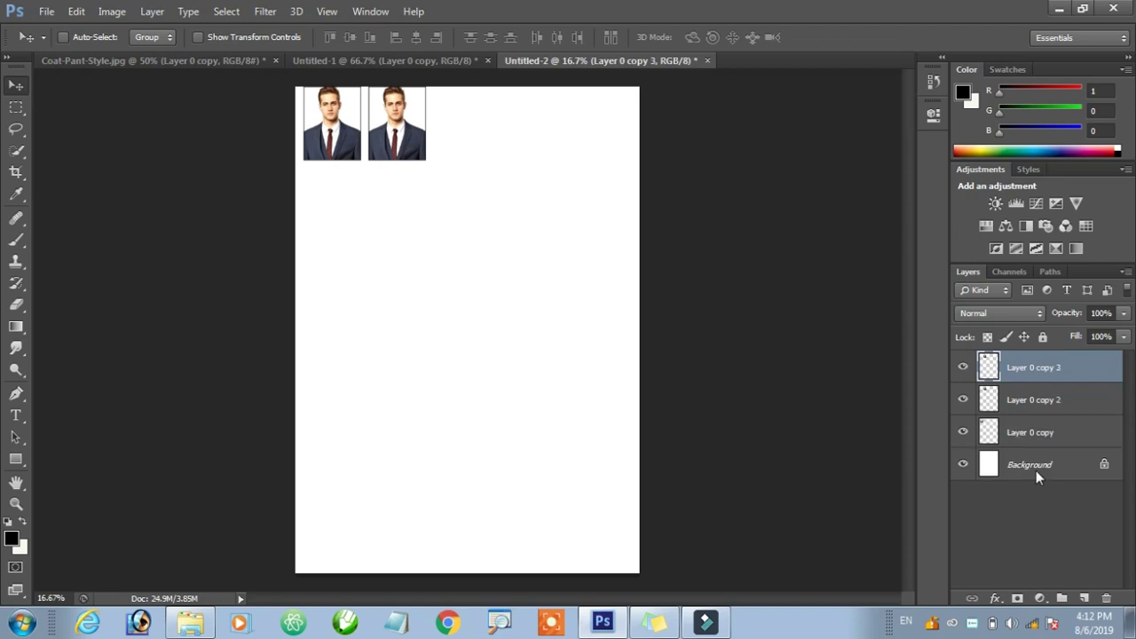
{"action": "left_click_drag", "start_coordinate": [412, 139], "coordinate": [459, 144]}
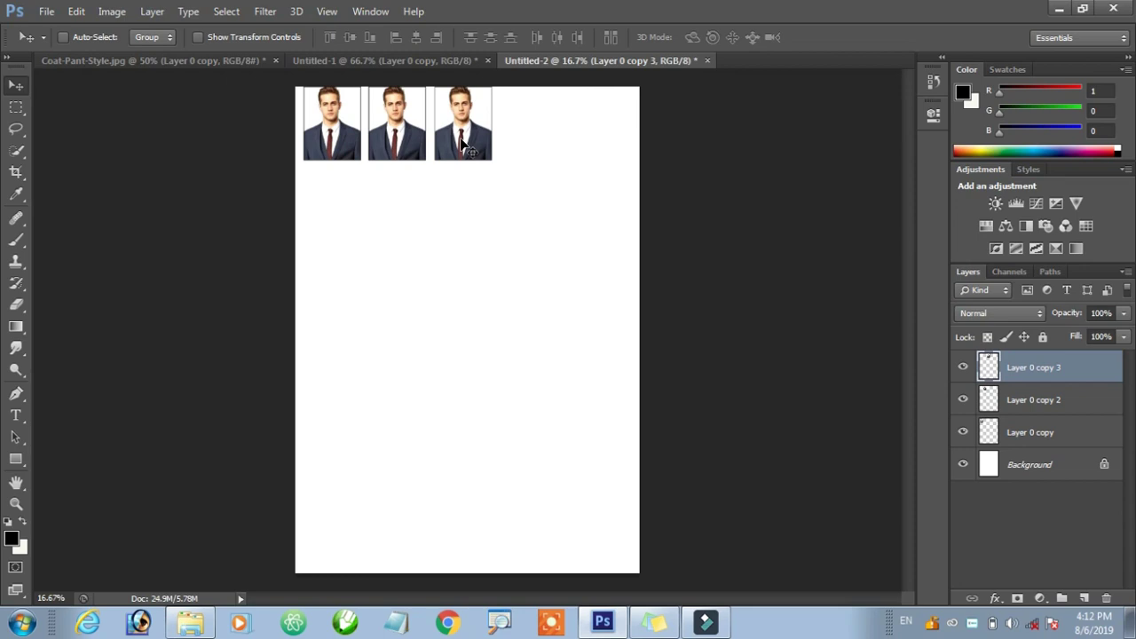
{"action": "left_click_drag", "start_coordinate": [459, 145], "coordinate": [594, 152]}
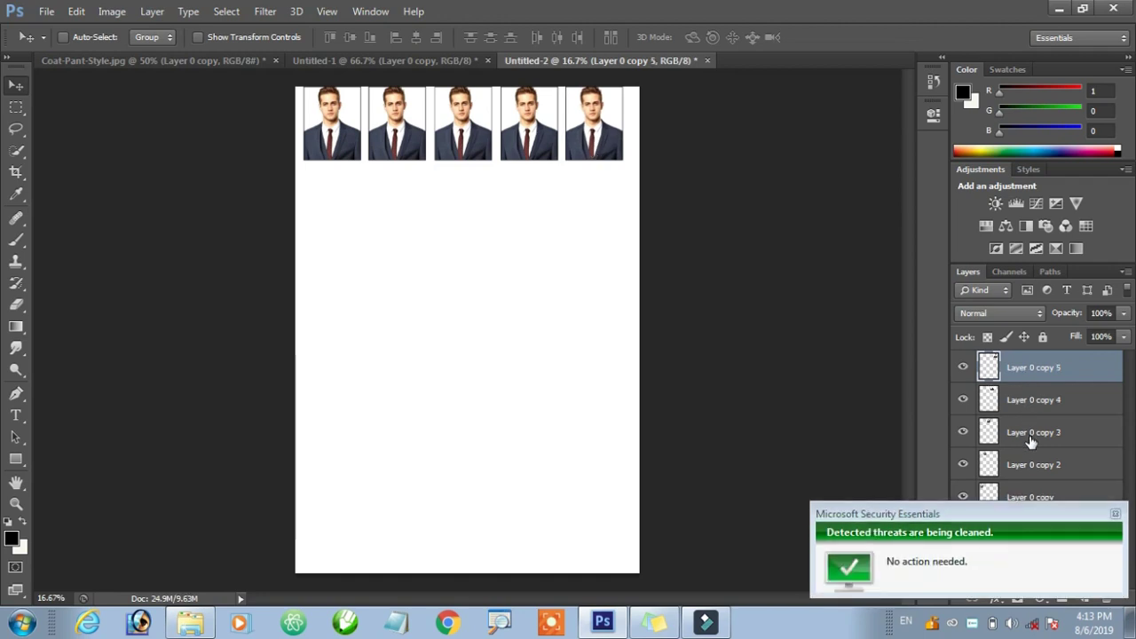
- Merge Layer 0 copy through copy 5 into a single row layer
{"action": "left_click", "coordinate": [1069, 499]}
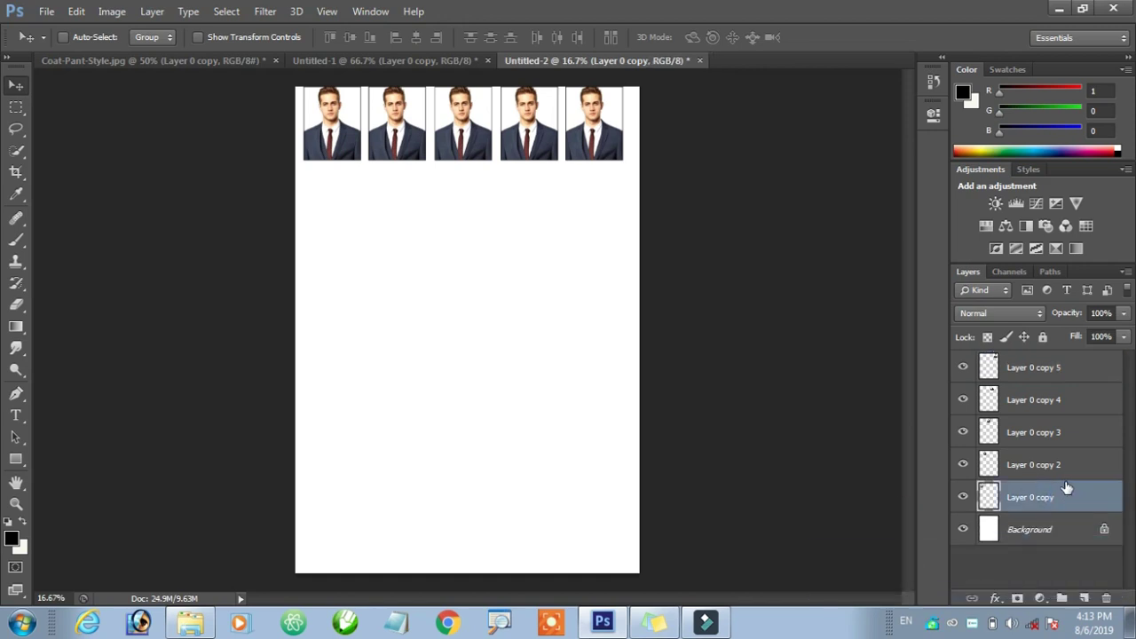
{"action": "left_click", "coordinate": [1060, 465], "text": "shift"}
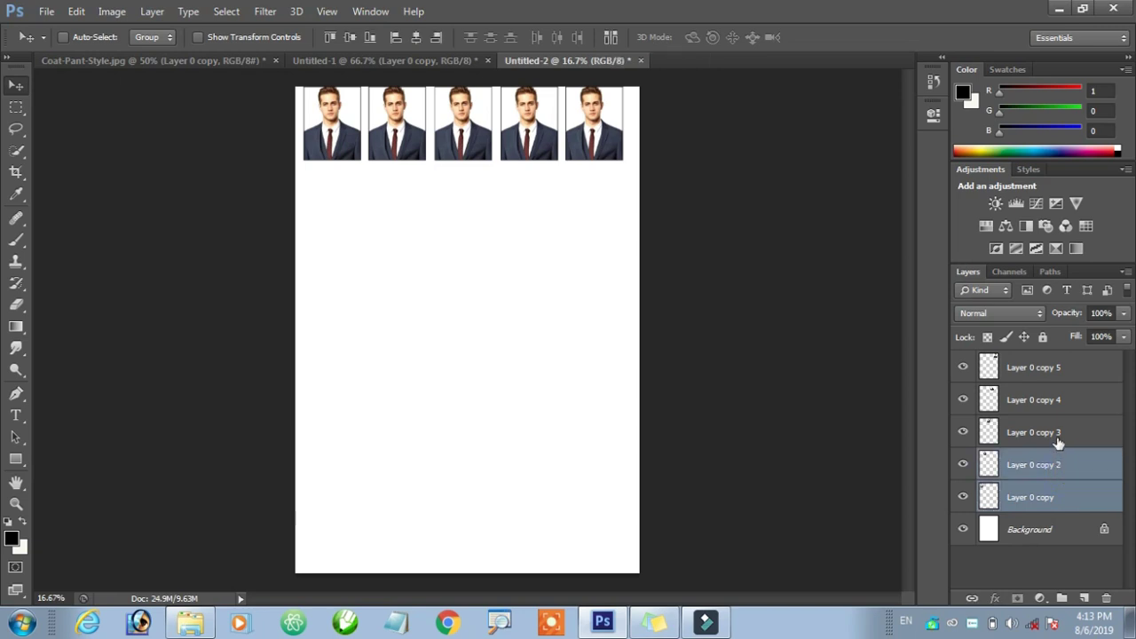
{"action": "left_click", "coordinate": [1058, 433], "text": "shift"}
{"action": "left_click", "coordinate": [1054, 407], "text": "shift"}
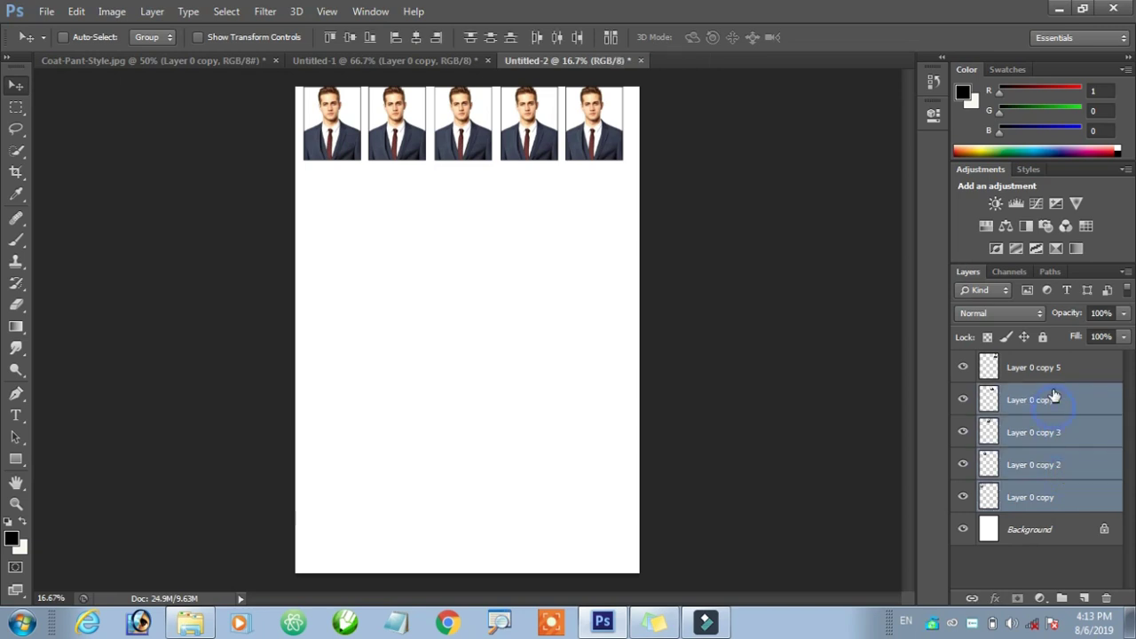
{"action": "left_click", "coordinate": [1051, 373], "text": "shift"}
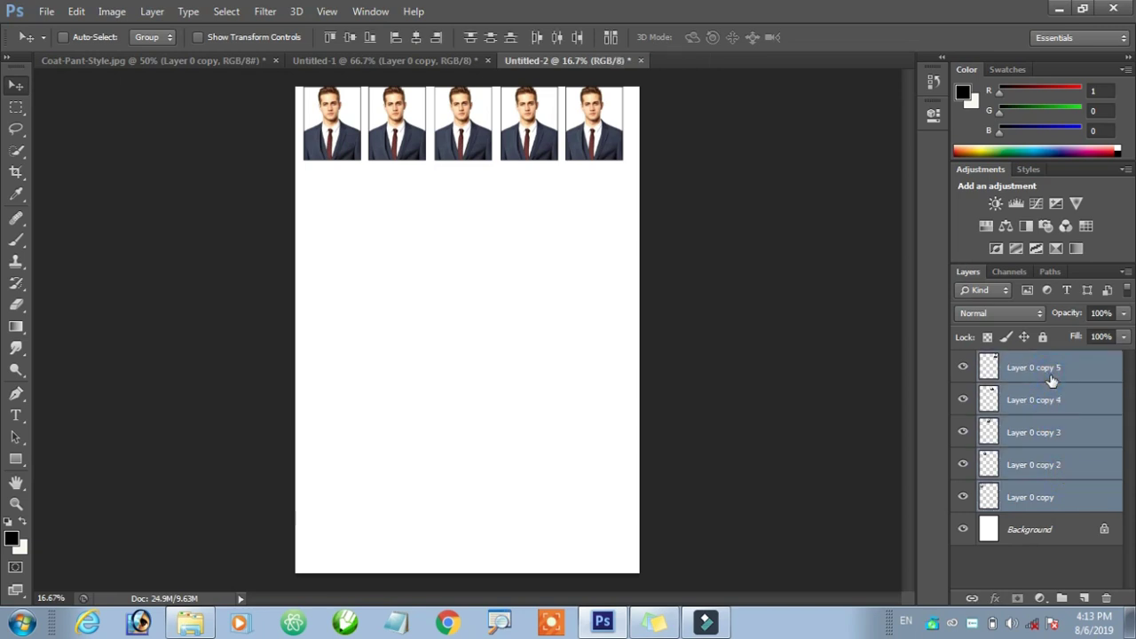
{"action": "key", "text": "ctrl+e"}
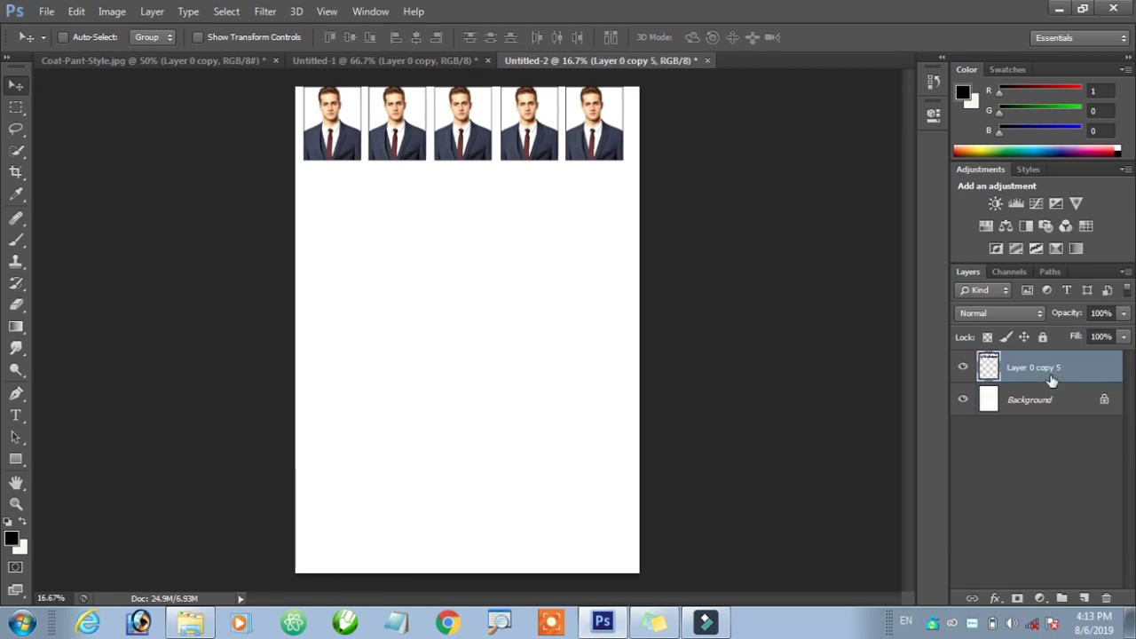
- Duplicate the merged row and stack copies down the page as additional rows
{"action": "key", "text": "ctrl+j"}
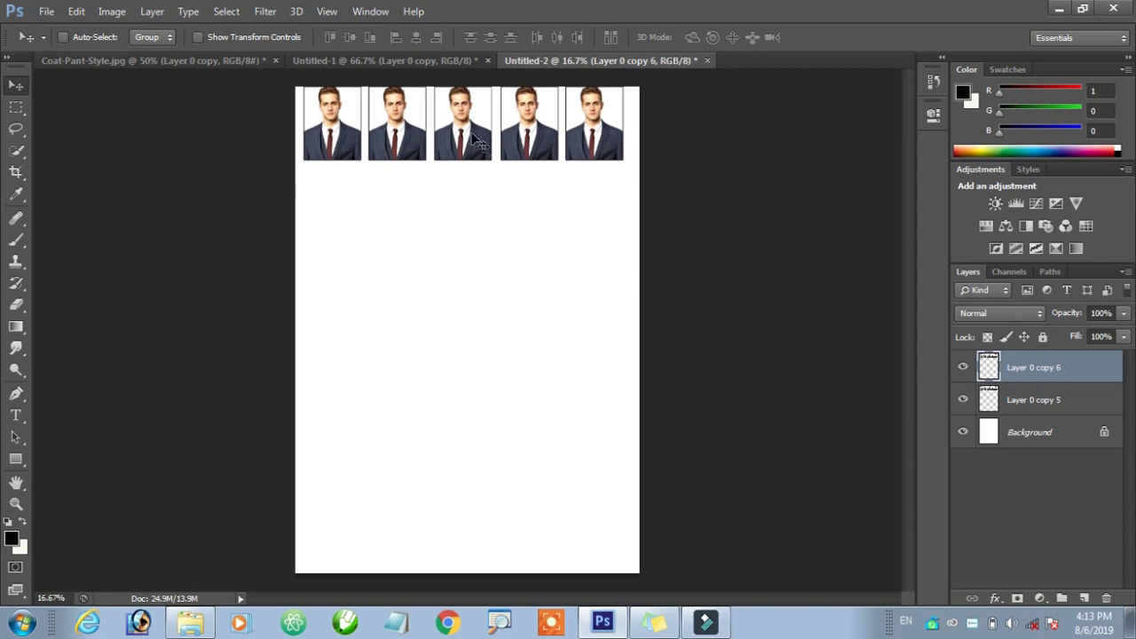
{"action": "left_click_drag", "start_coordinate": [473, 138], "coordinate": [474, 225]}
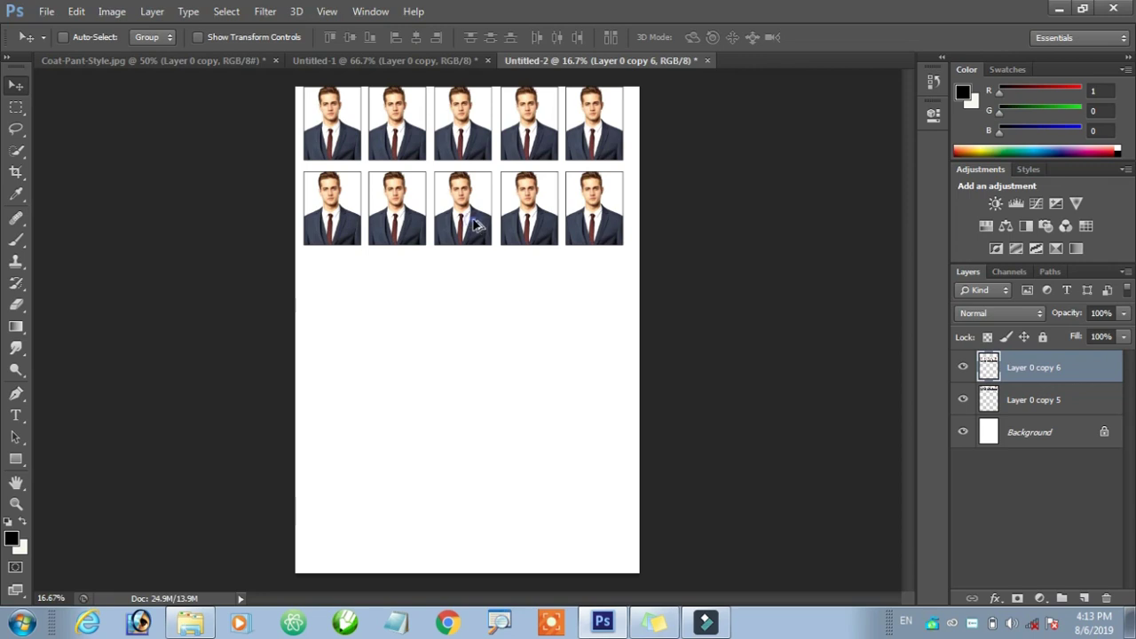
{"action": "left_click_drag", "start_coordinate": [475, 227], "coordinate": [470, 377]}
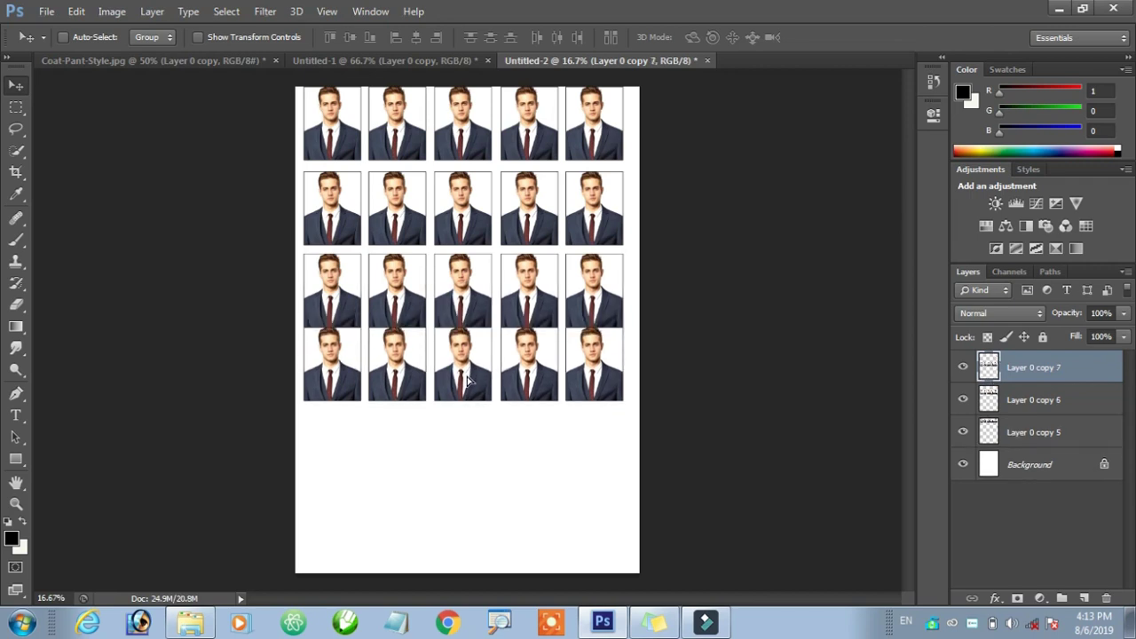
{"action": "left_click_drag", "start_coordinate": [471, 378], "coordinate": [467, 462]}
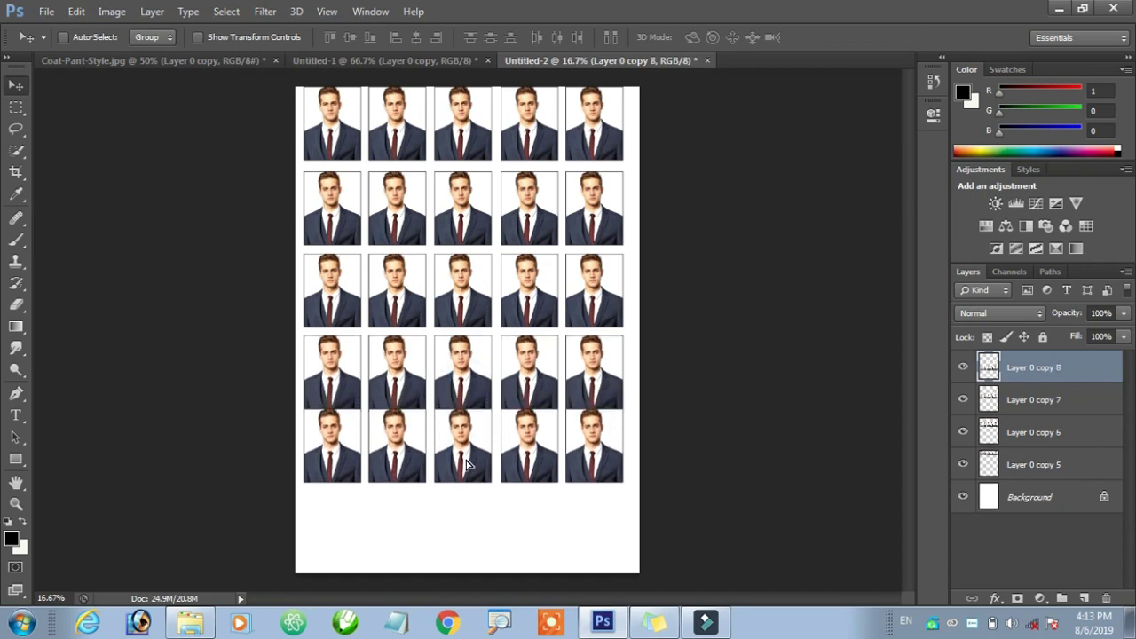
{"action": "left_click_drag", "start_coordinate": [468, 462], "coordinate": [475, 554]}
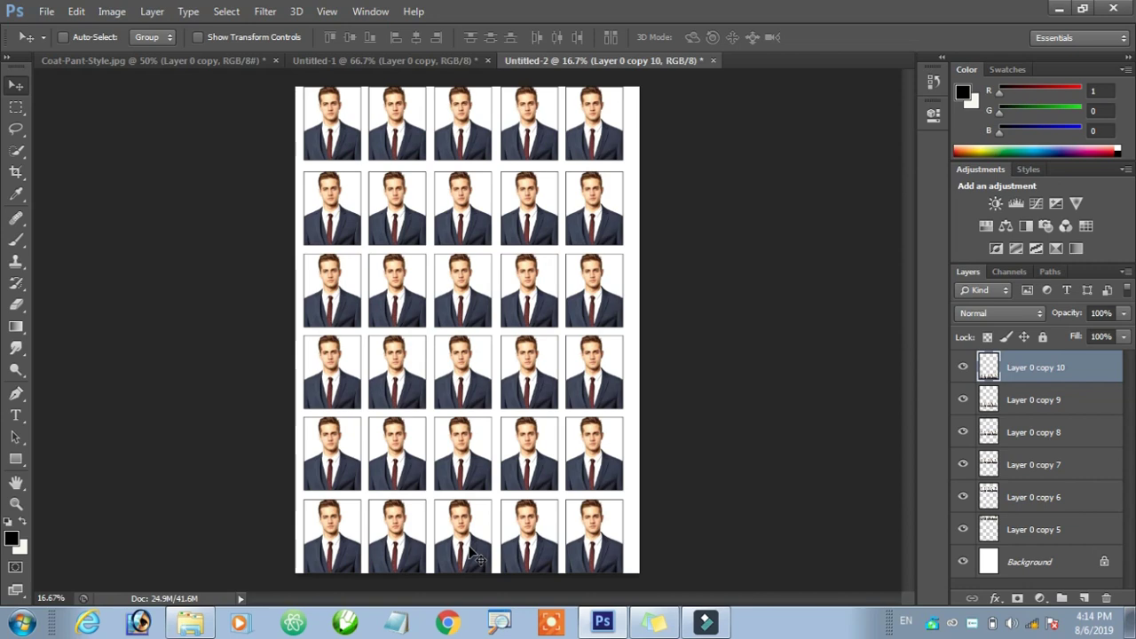
{"action": "scroll", "coordinate": [473, 555], "scroll_direction": "up", "scroll_amount": 1}
{"action": "scroll", "coordinate": [473, 555], "scroll_direction": "up", "scroll_amount": 1}
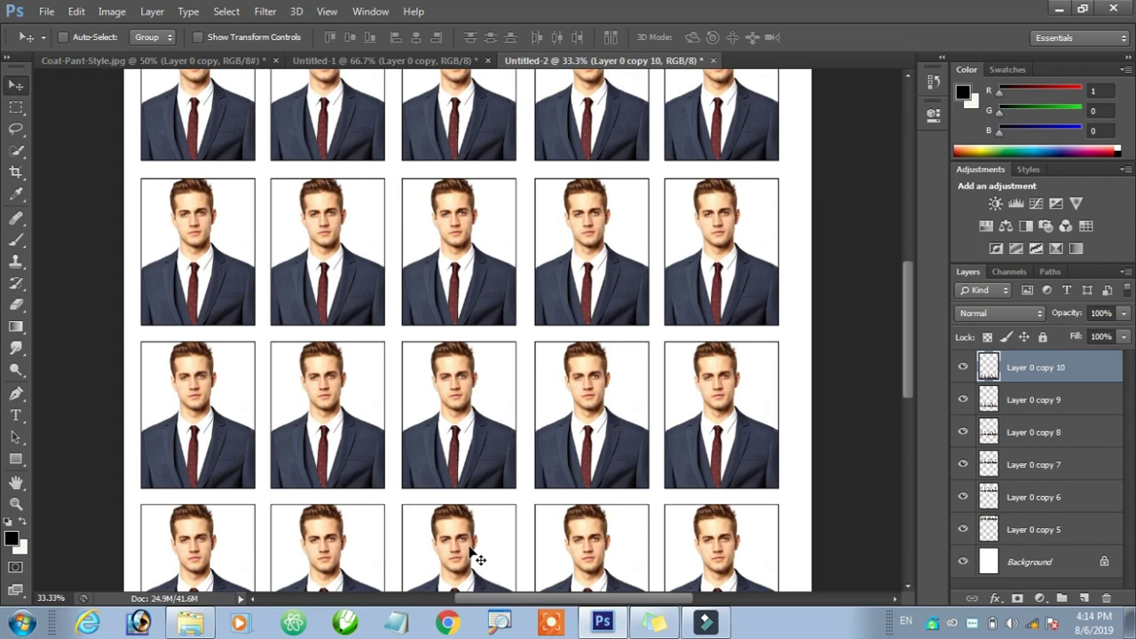
{"action": "left_click", "coordinate": [169, 60]}
{"action": "left_click", "coordinate": [306, 62]}
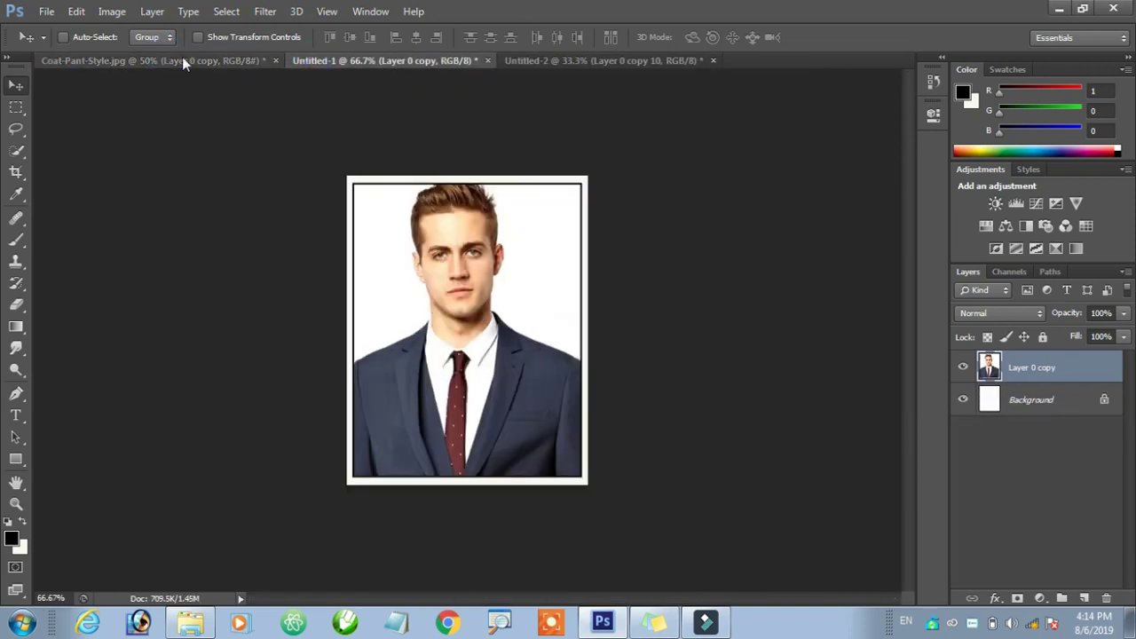
{"action": "left_click", "coordinate": [121, 19]}
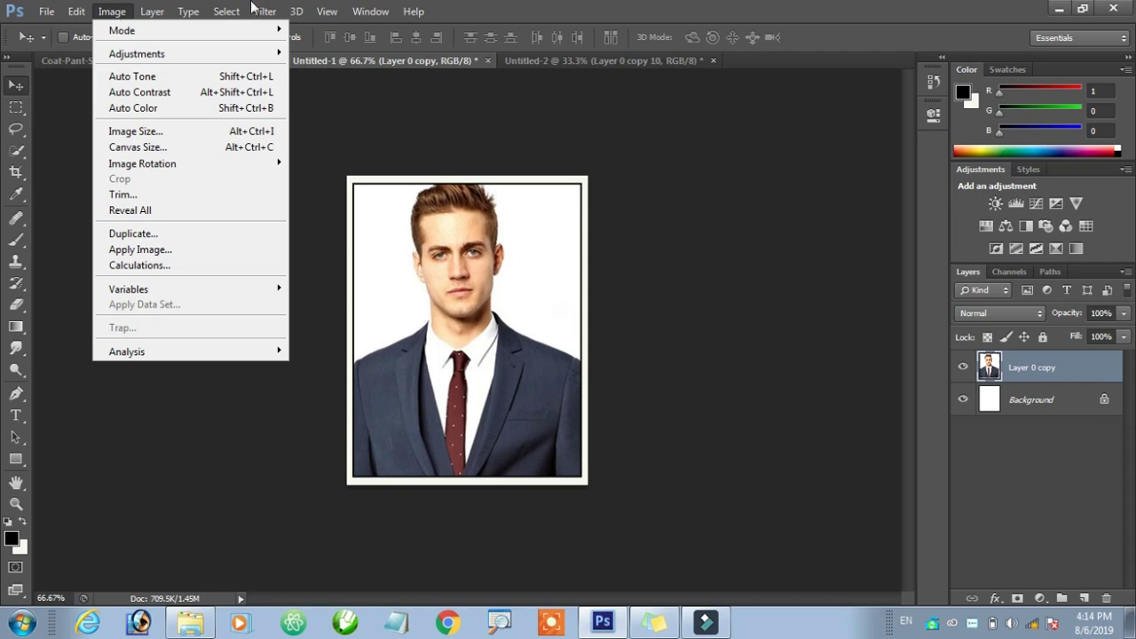
{"action": "left_click", "coordinate": [324, 10]}
{"action": "left_click", "coordinate": [635, 58]}
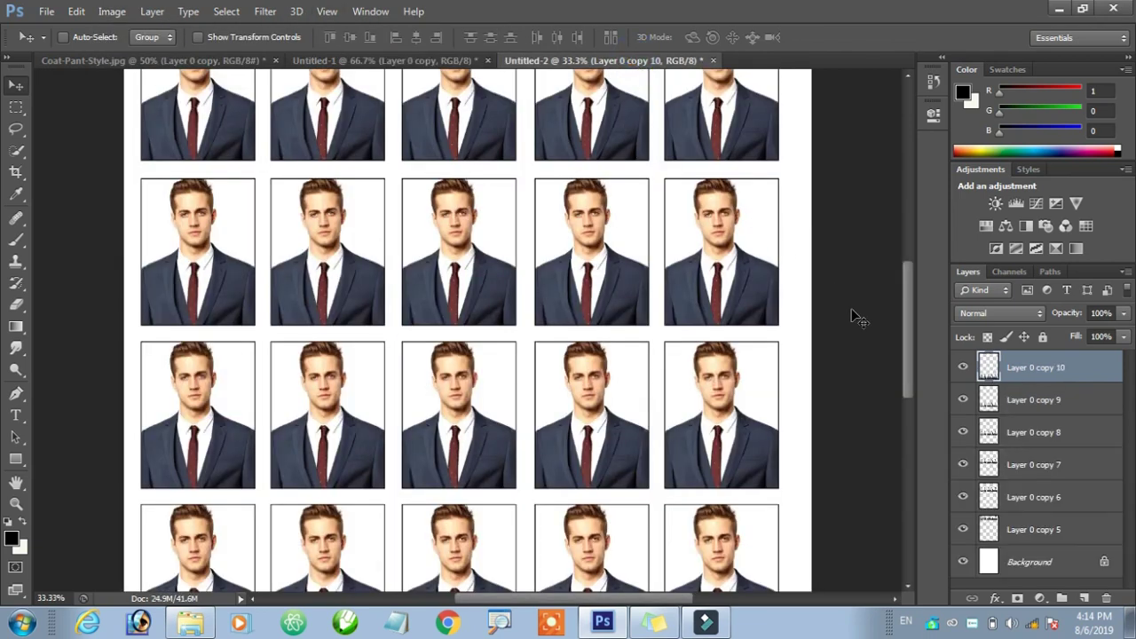
- Merge Layer 0 copy 5 through copy 10 into one layer, then open Print Settings
{"action": "left_click", "coordinate": [1011, 401], "text": "ctrl"}
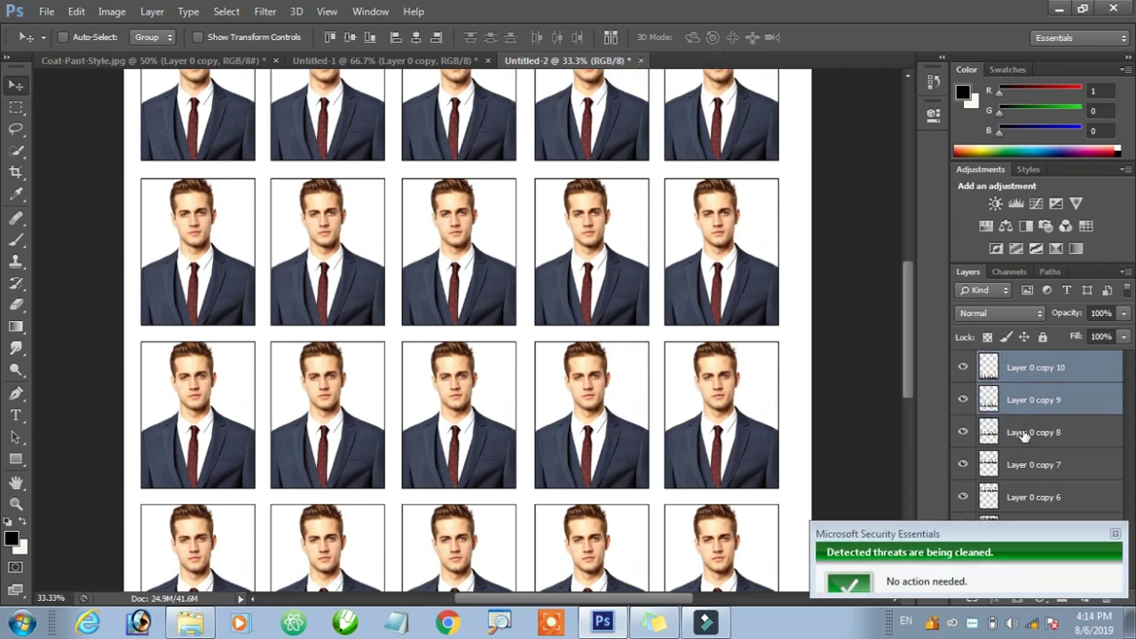
{"action": "left_click", "coordinate": [1030, 463], "text": "ctrl"}
{"action": "left_click", "coordinate": [1021, 433], "text": "ctrl"}
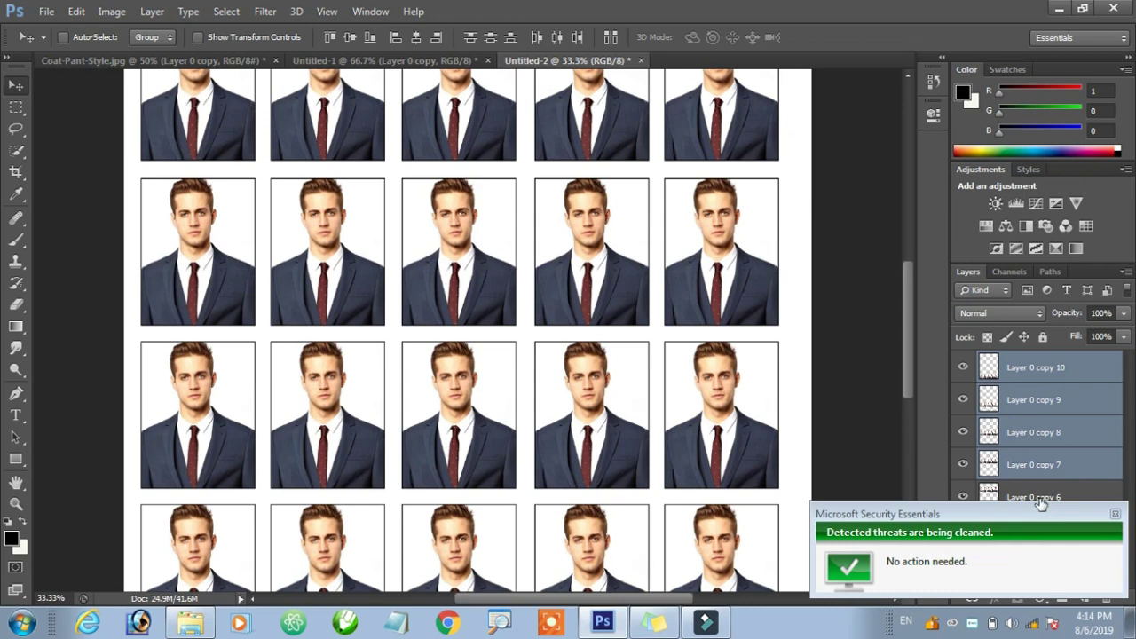
{"action": "left_click", "coordinate": [1116, 514]}
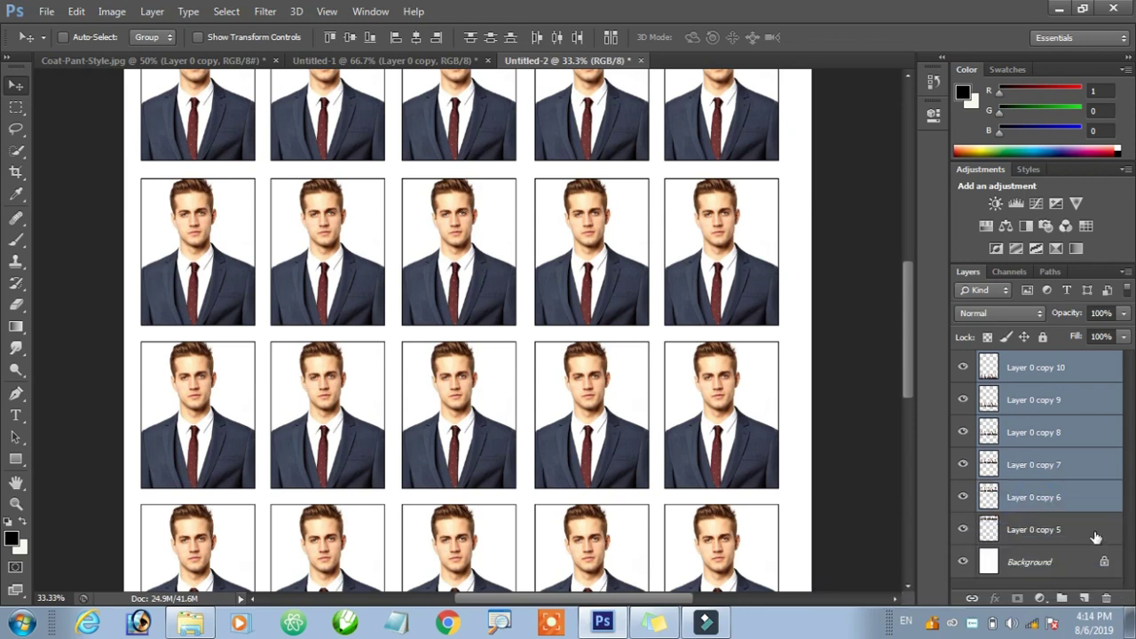
{"action": "left_click", "coordinate": [1052, 531], "text": "shift"}
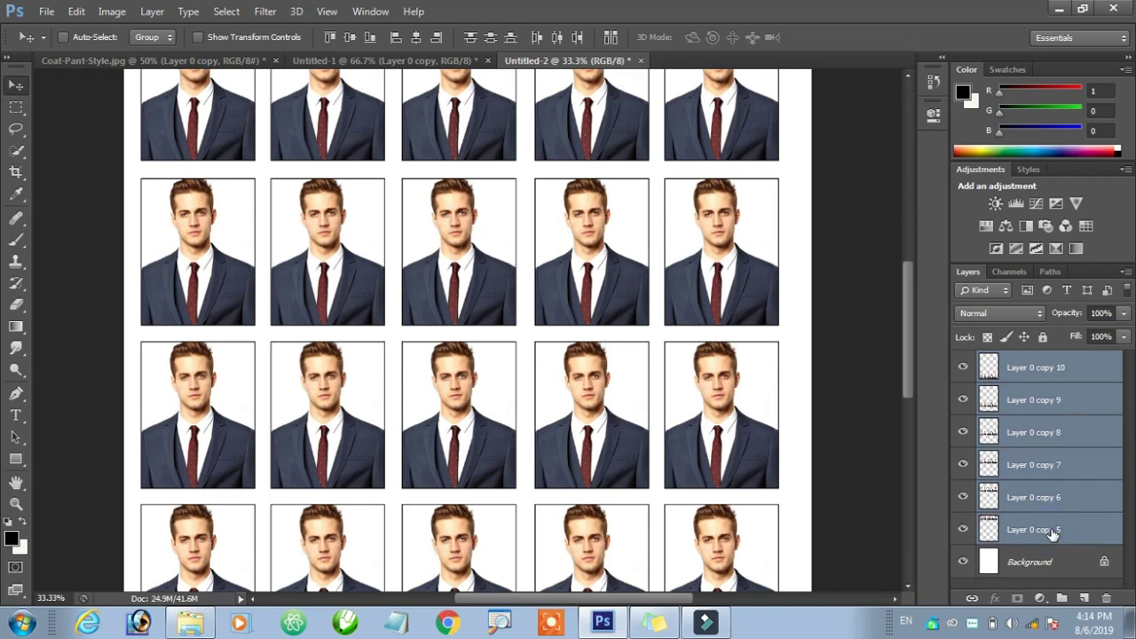
{"action": "key", "text": "ctrl+e"}
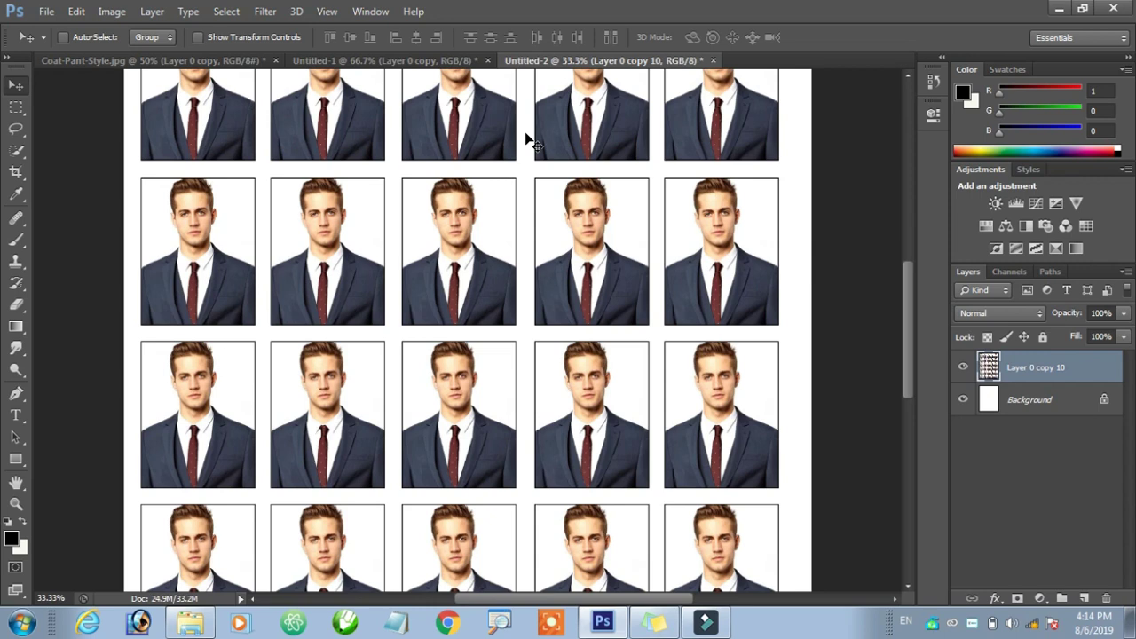
{"action": "key", "text": "ctrl+p"}
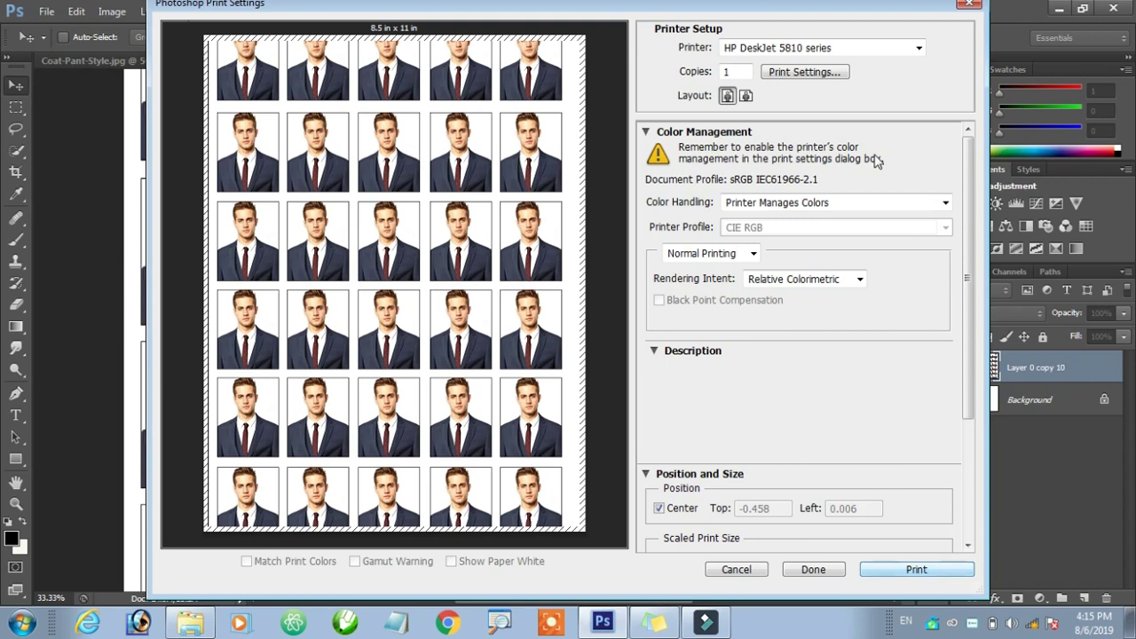
- Close Print Settings, reopen it via File > Print, then close it again unprinted
{"action": "left_click", "coordinate": [968, 7]}
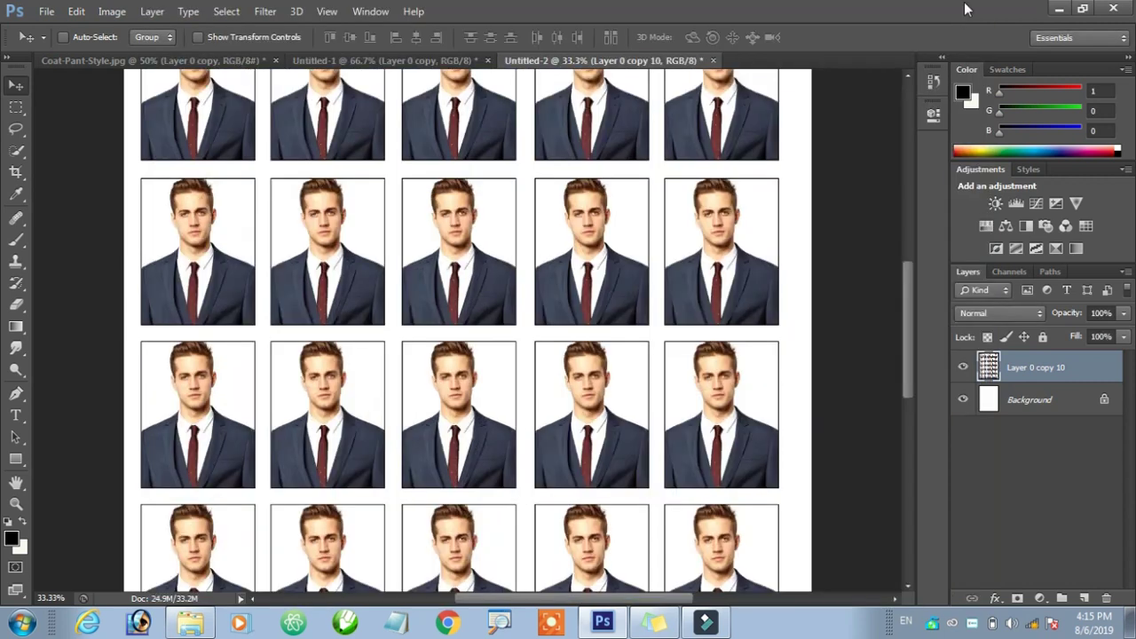
{"action": "left_click", "coordinate": [45, 12]}
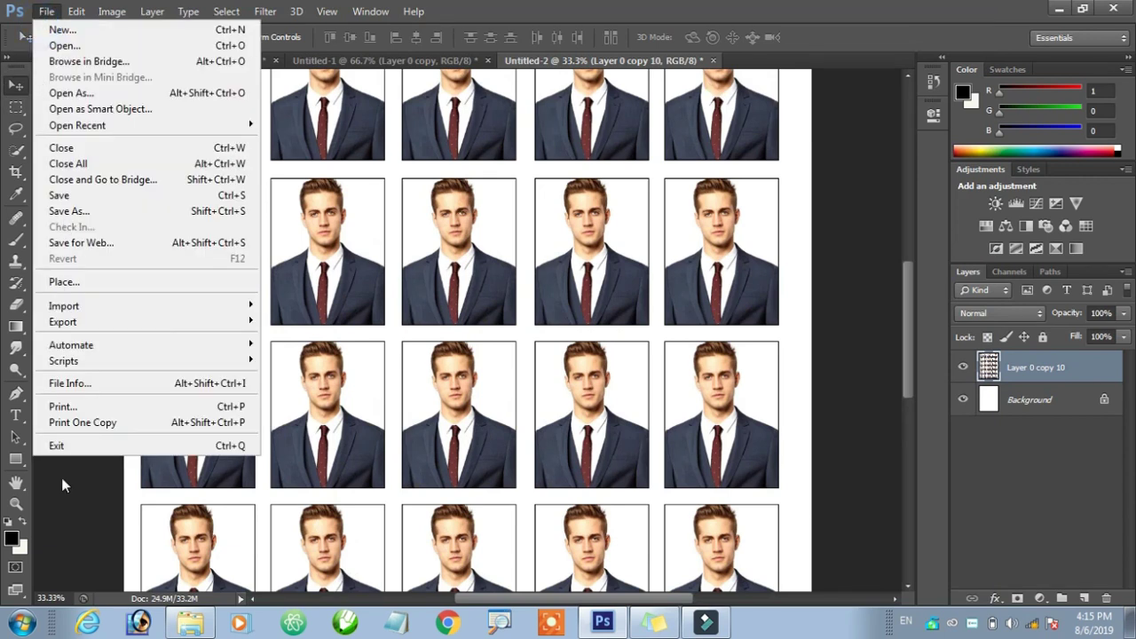
{"action": "left_click", "coordinate": [64, 405]}
{"action": "left_click", "coordinate": [75, 405]}
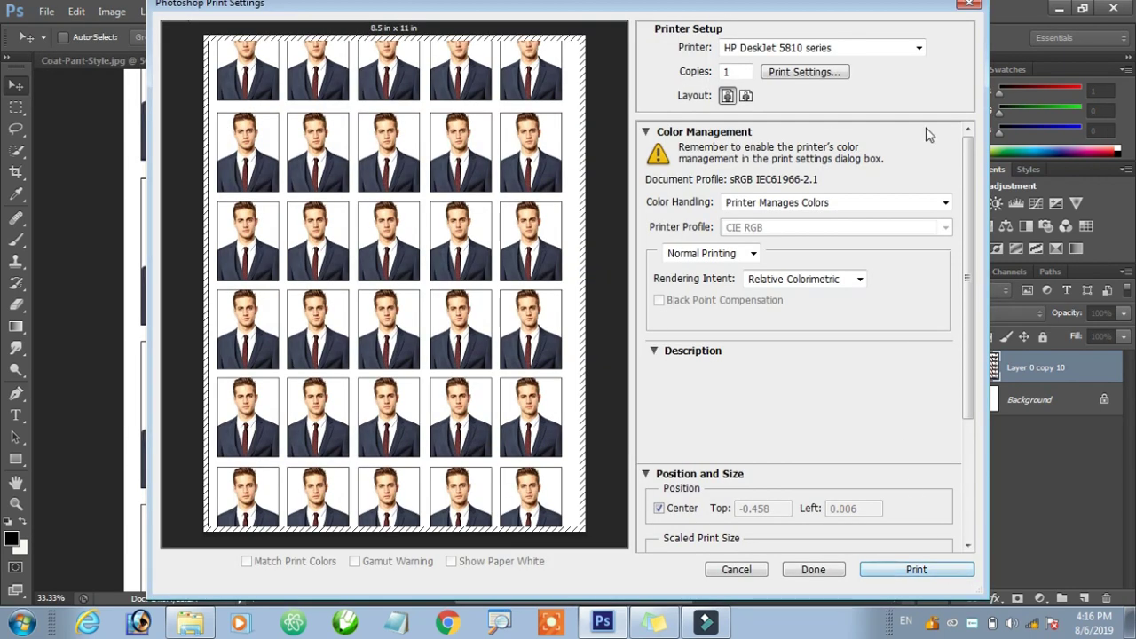
{"action": "left_click", "coordinate": [971, 7]}
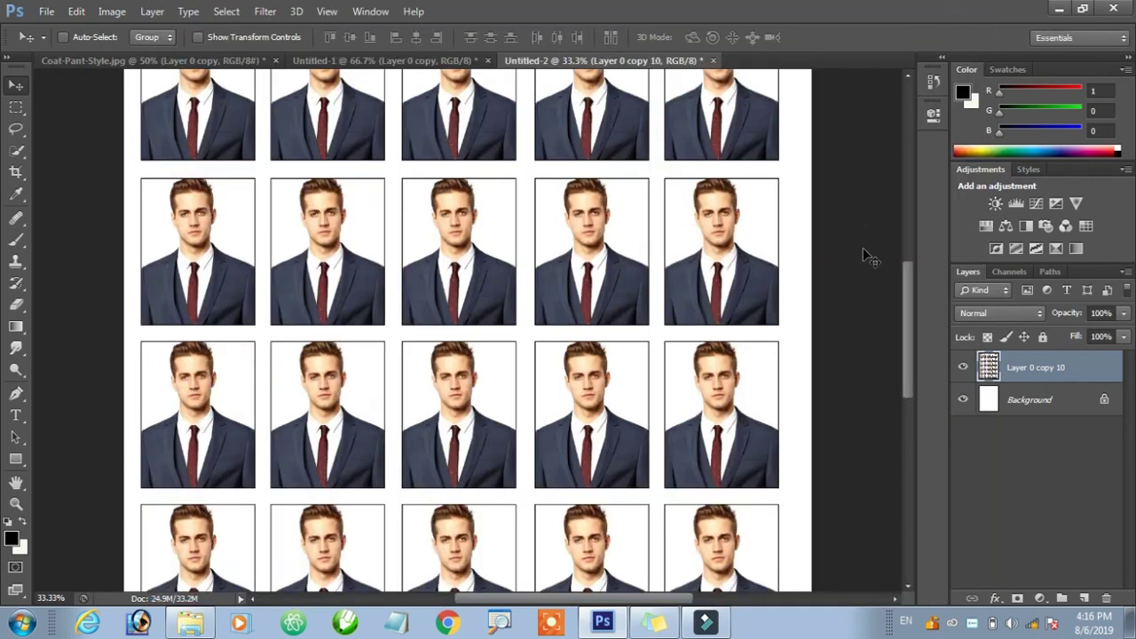